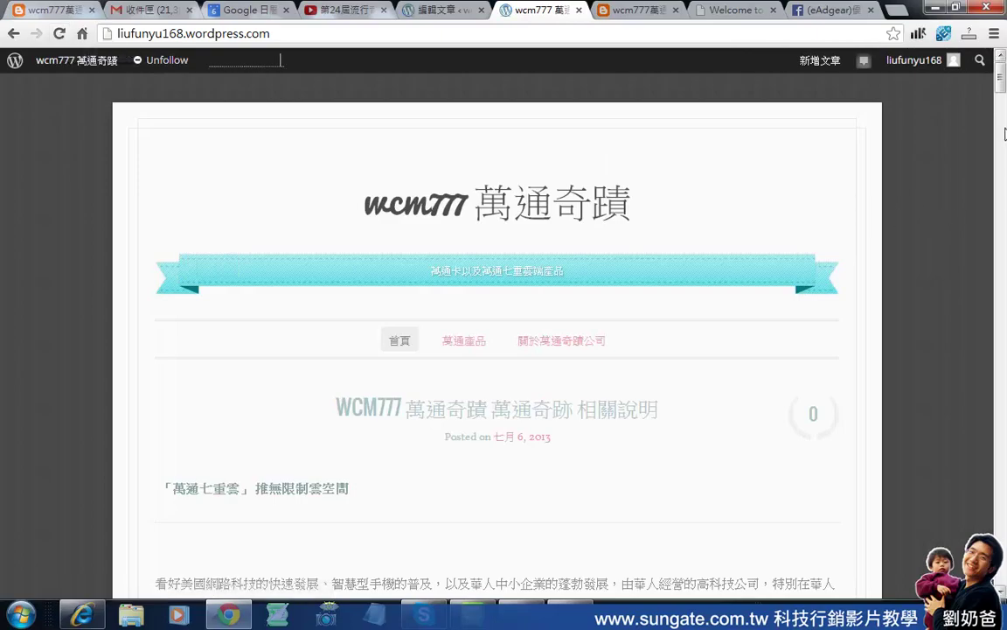
left_click_drag(1001, 91, 1006, 426)
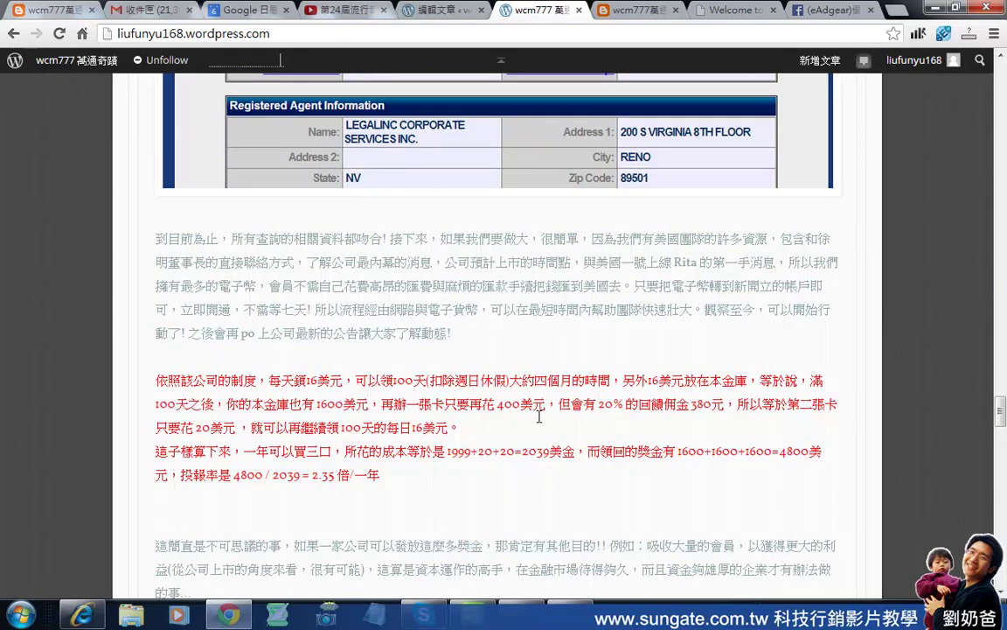
left_click_drag(571, 408, 738, 476)
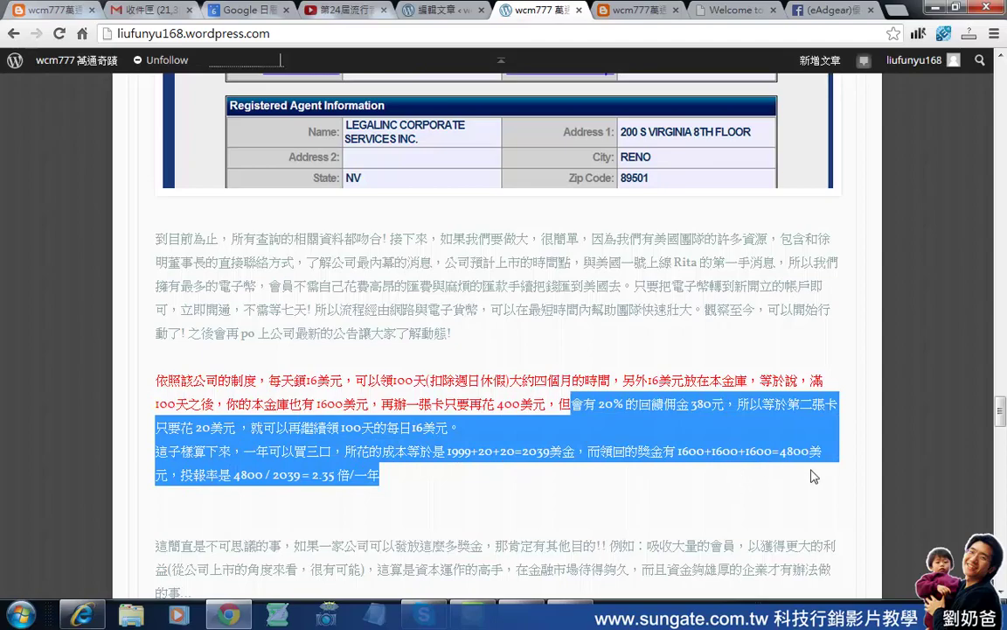
left_click(690, 460)
left_click_drag(1001, 408, 1003, 536)
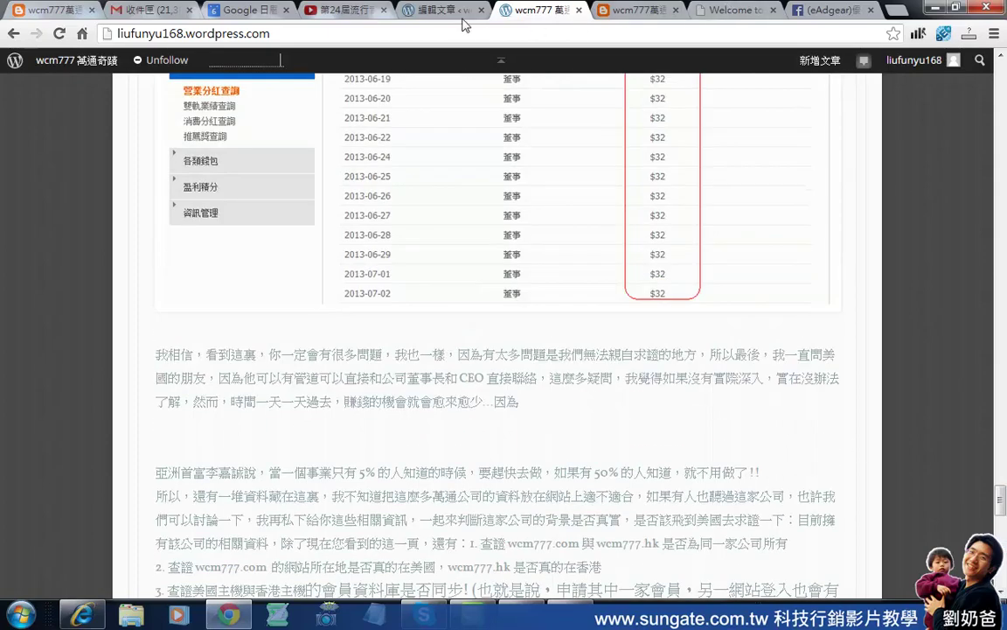
Open the post wcm777 萬通奇蹟 萬通奇跡 相關說明 for editing and add an empty line after its last paragraph.
left_click(430, 10)
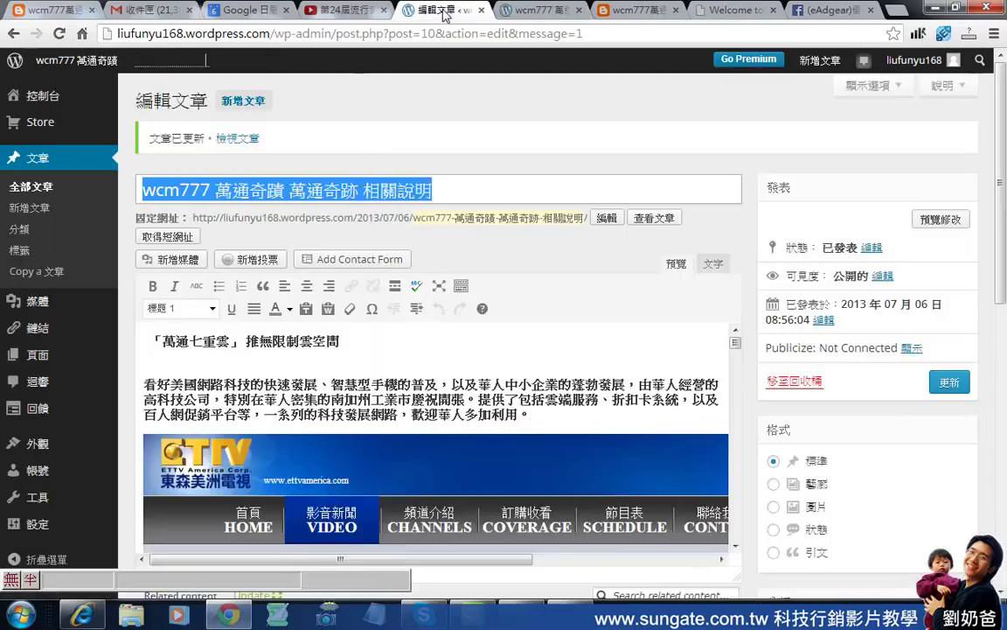
left_click_drag(736, 342, 736, 435)
scroll(665, 464, "down", 15)
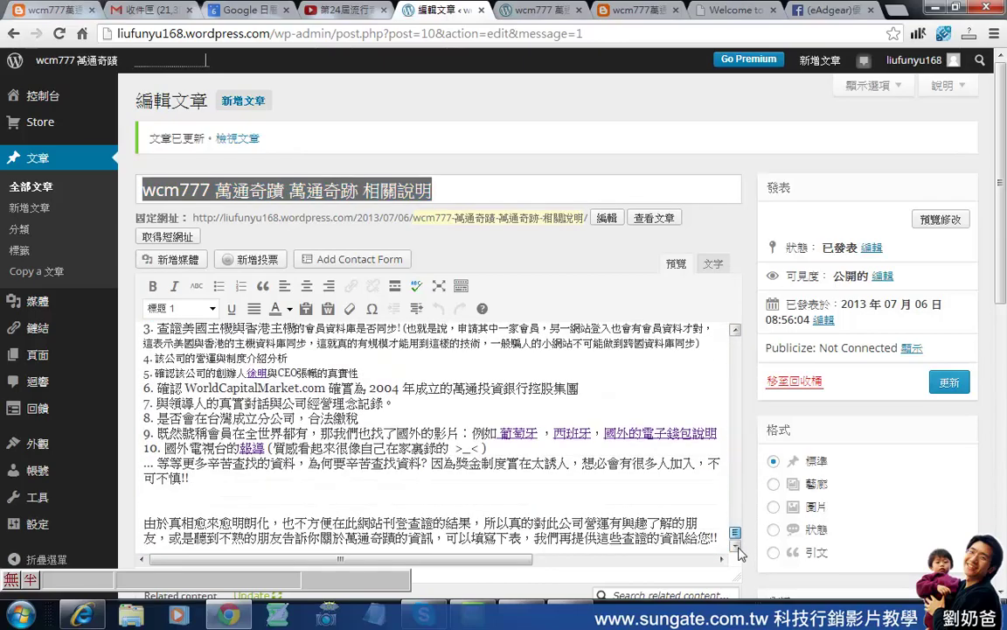
scroll(835, 420, "down", 3)
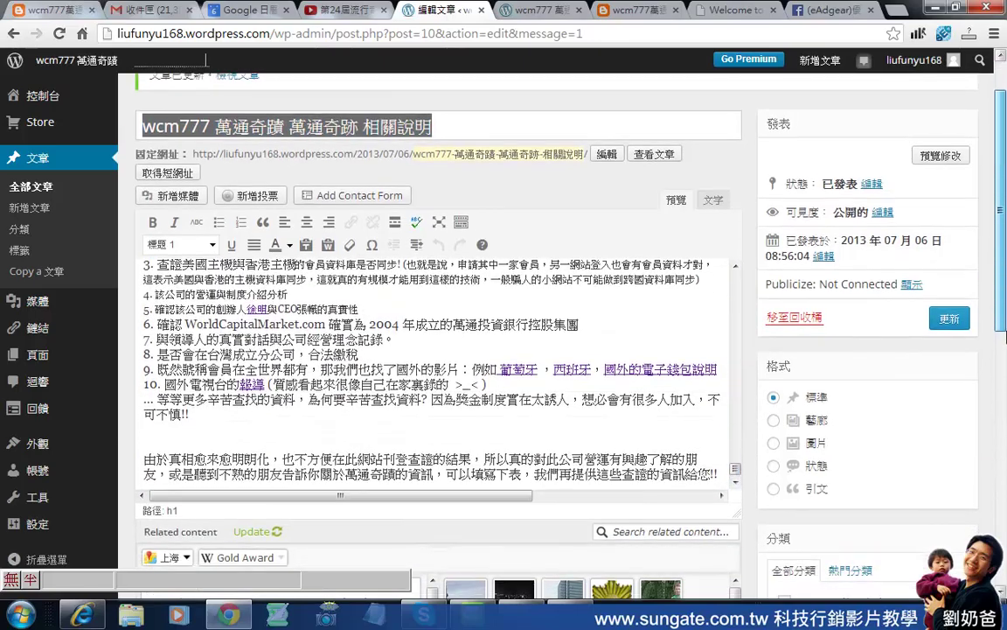
left_click(722, 393)
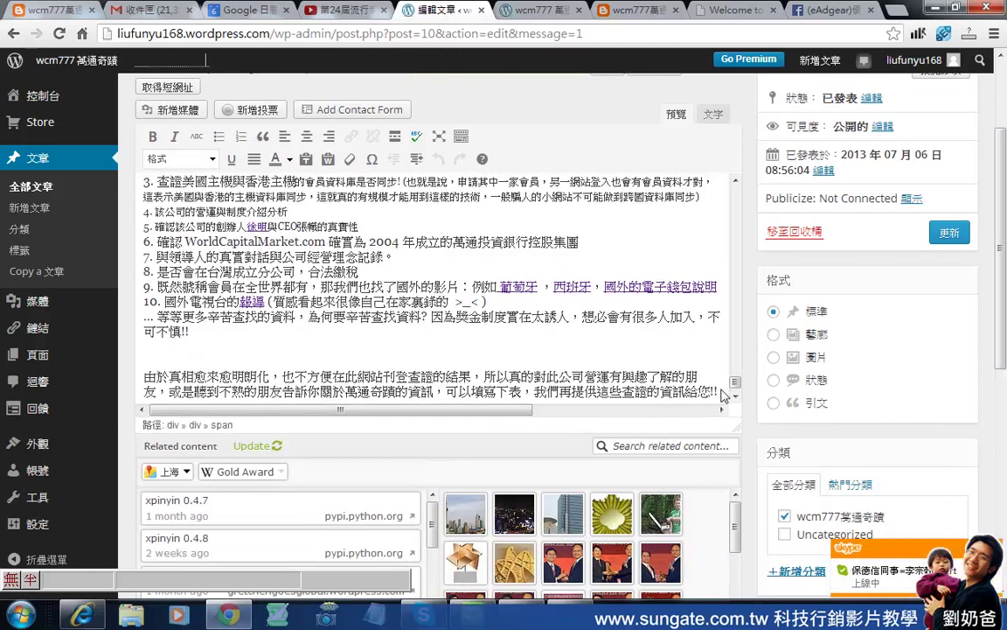
key("Return")
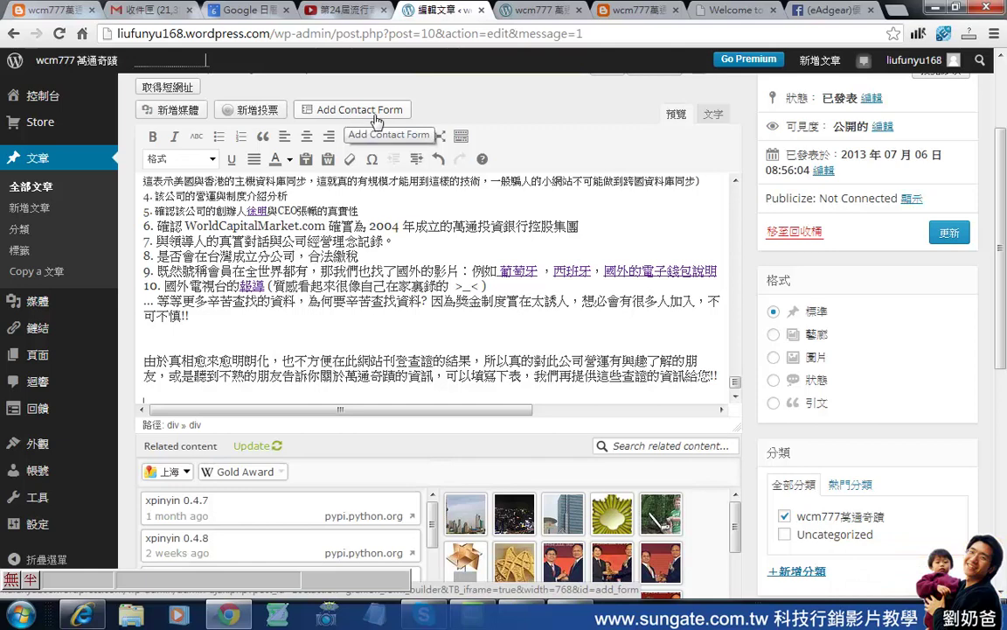
left_click(372, 112)
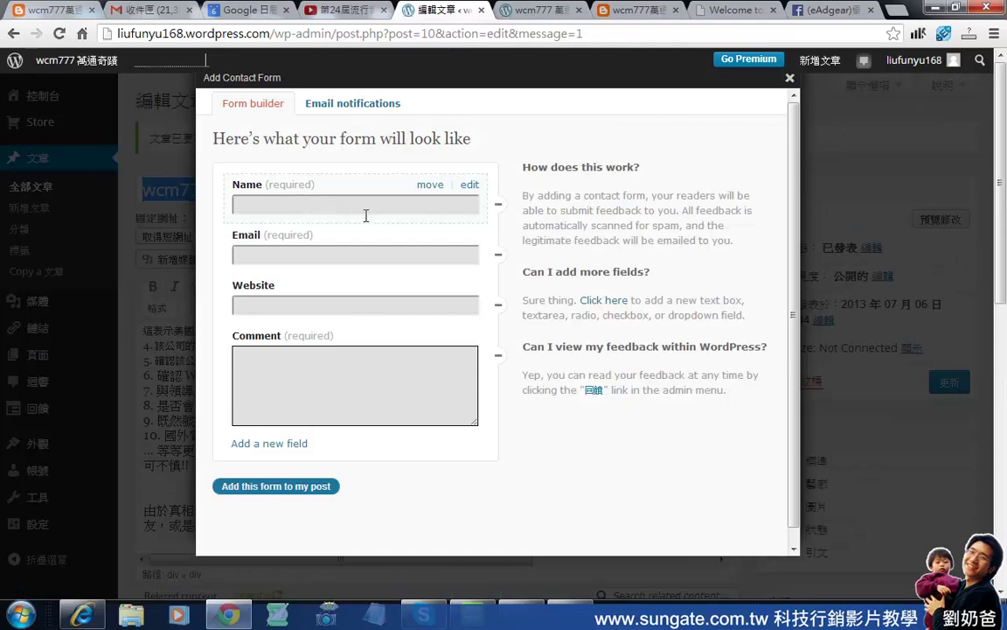
Rename the form's Name field to 姓名, keep it required, and save it.
left_click(470, 187)
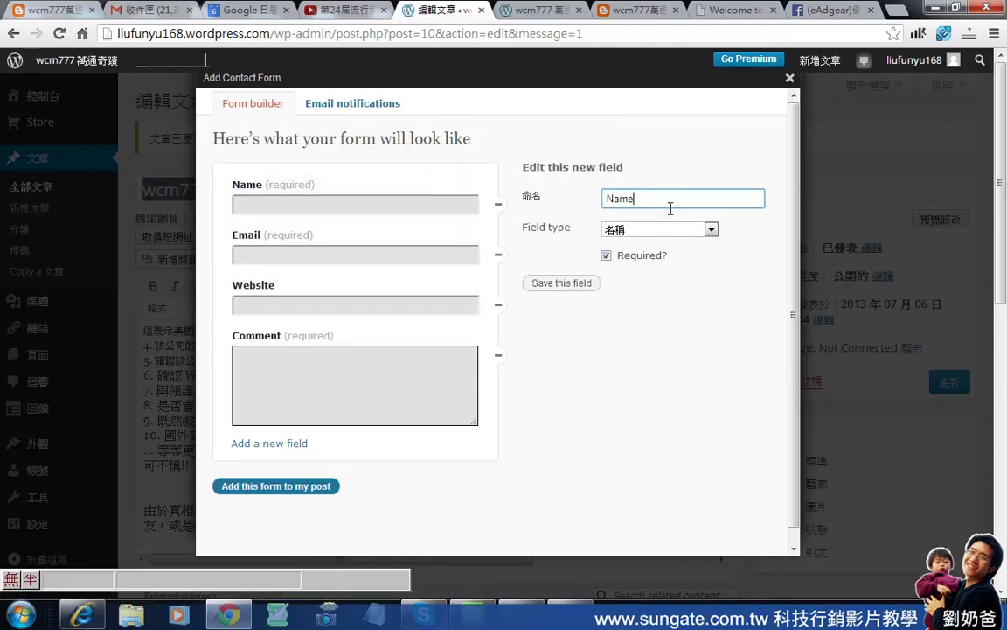
type("姓名")
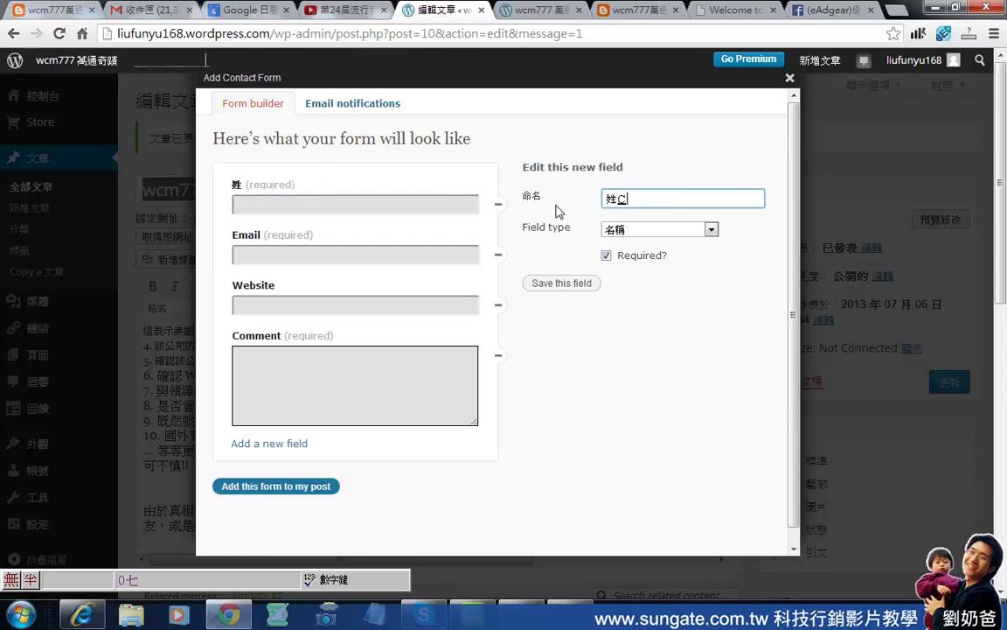
left_click(606, 259)
left_click(608, 261)
left_click(579, 284)
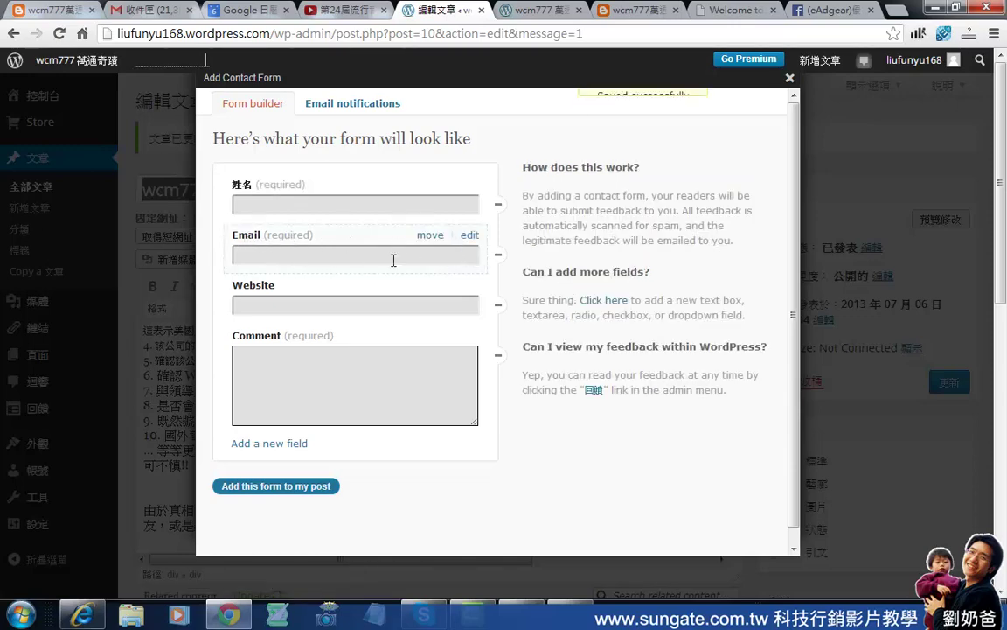
left_click(470, 236)
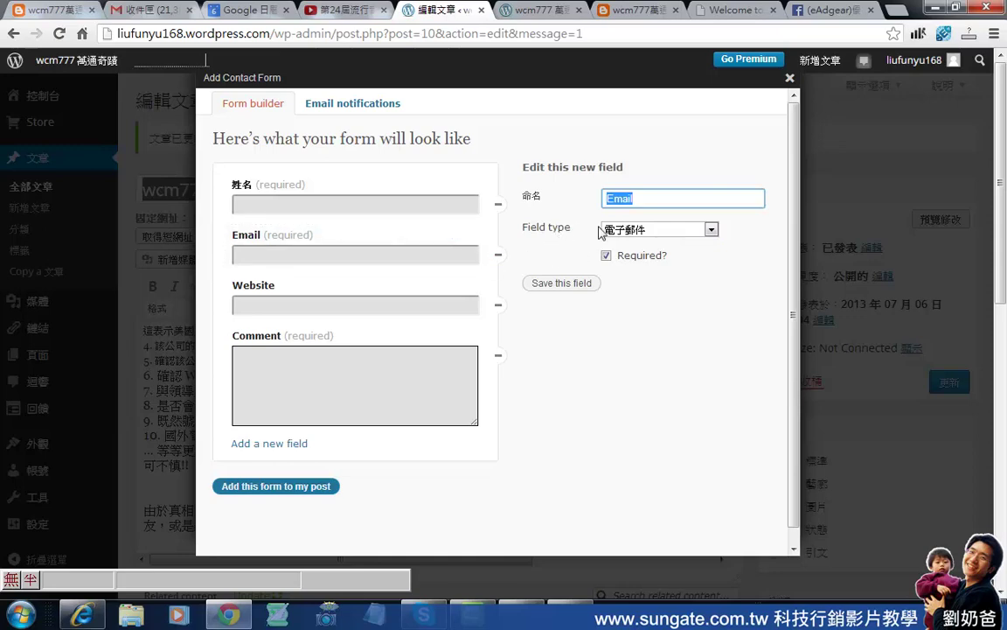
Leave Email as is and turn the Website field into a required text field named 手機.
left_click(663, 230)
left_click(663, 232)
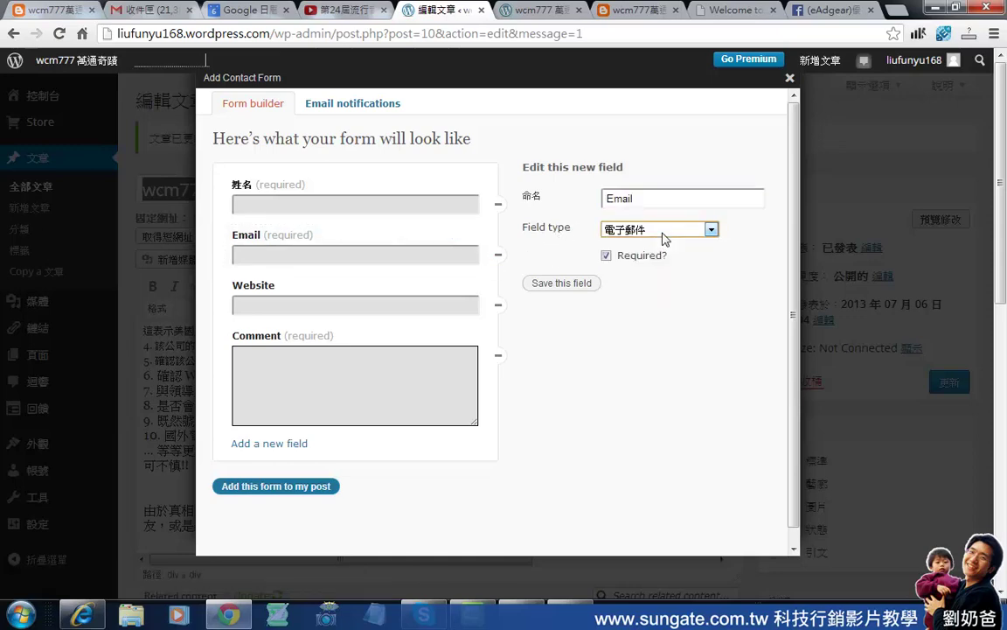
left_click(422, 308)
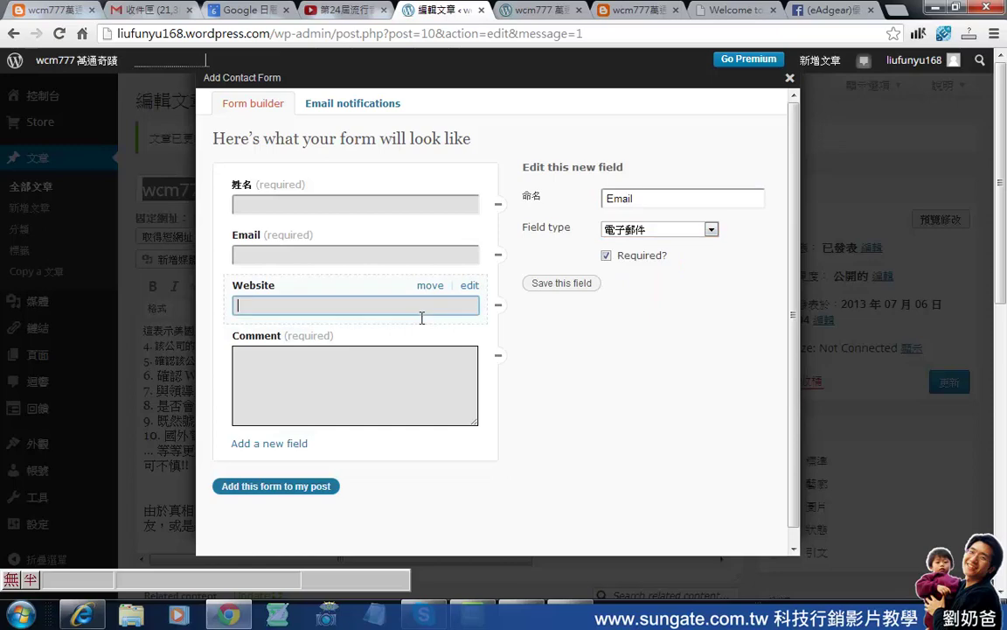
left_click(472, 287)
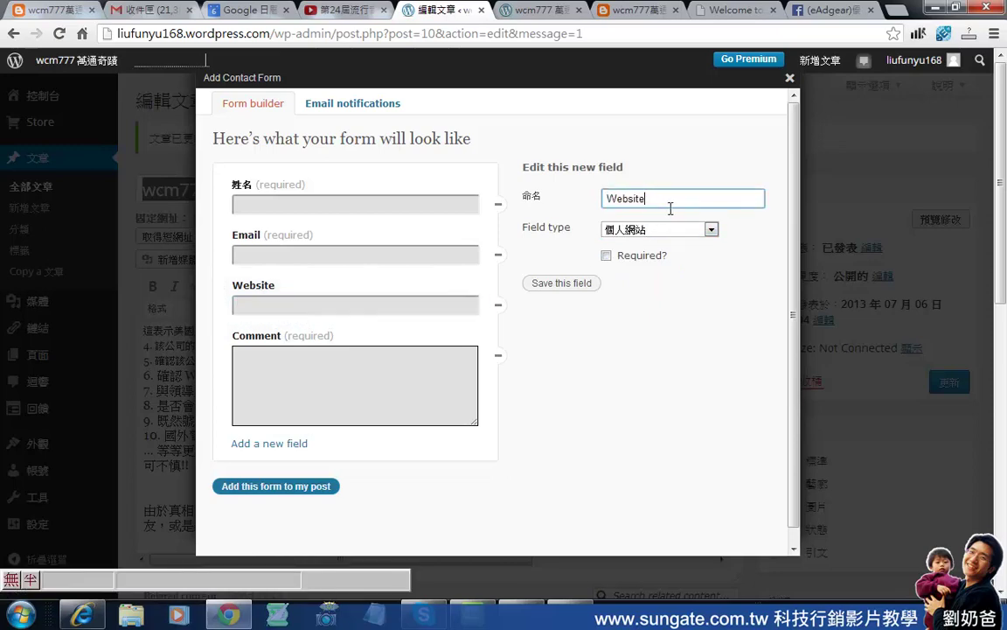
type("手機")
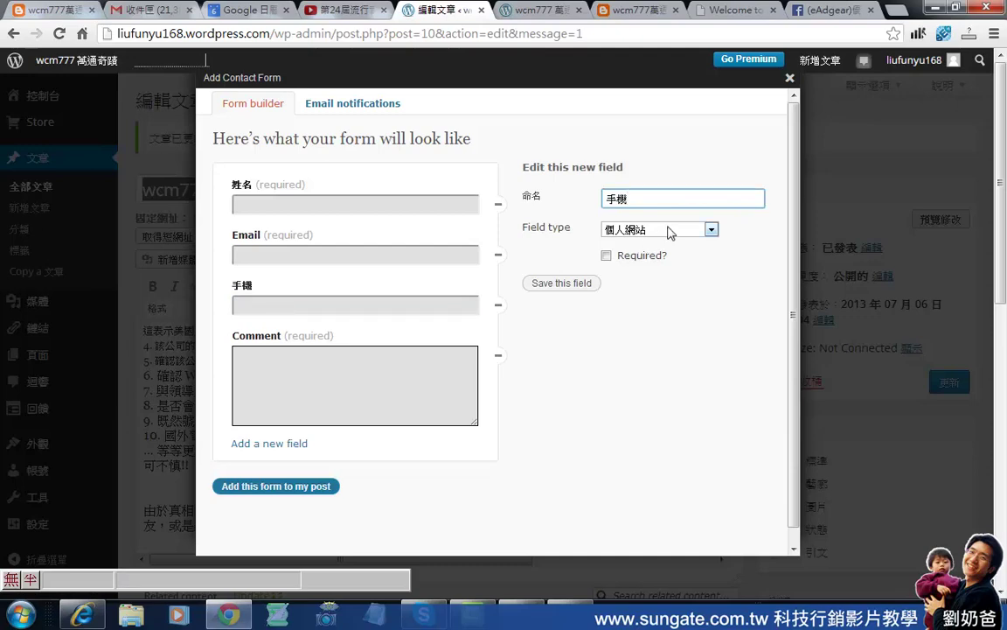
left_click(669, 230)
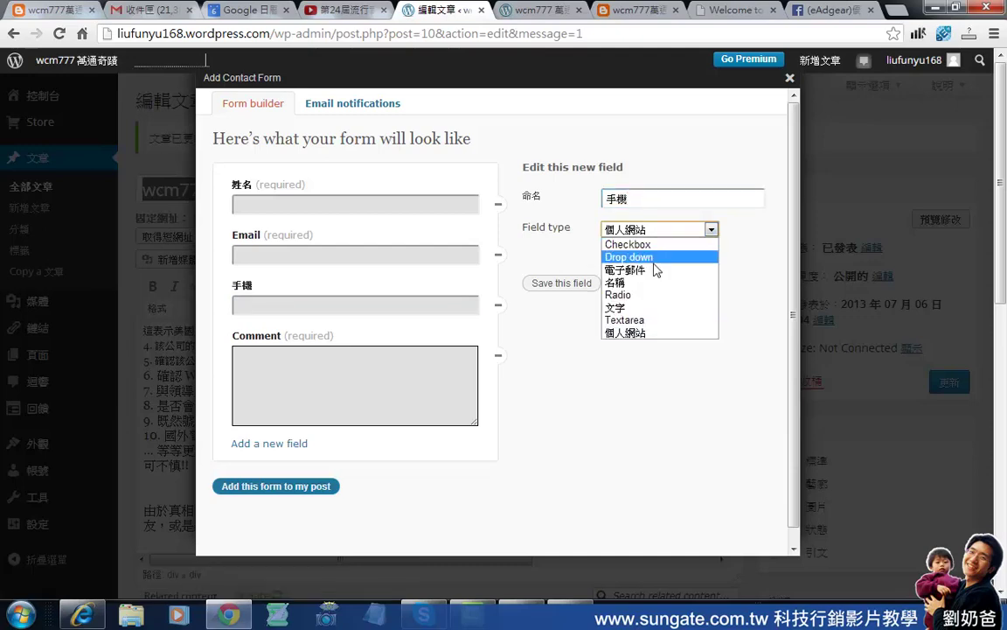
left_click(641, 308)
left_click(606, 255)
left_click(579, 286)
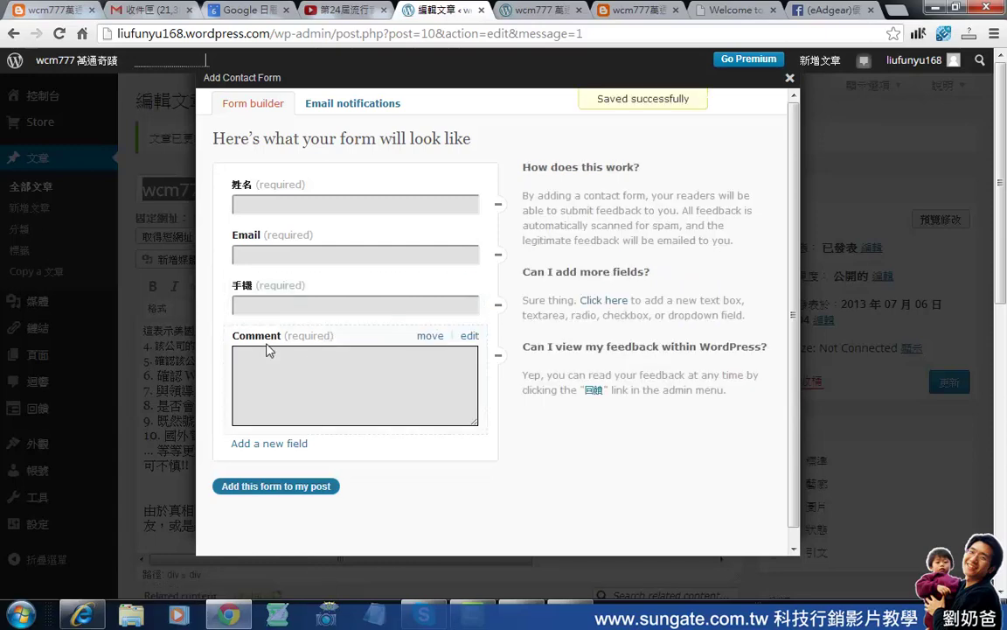
Add an optional text field named skype above the Comment field.
left_click(284, 451)
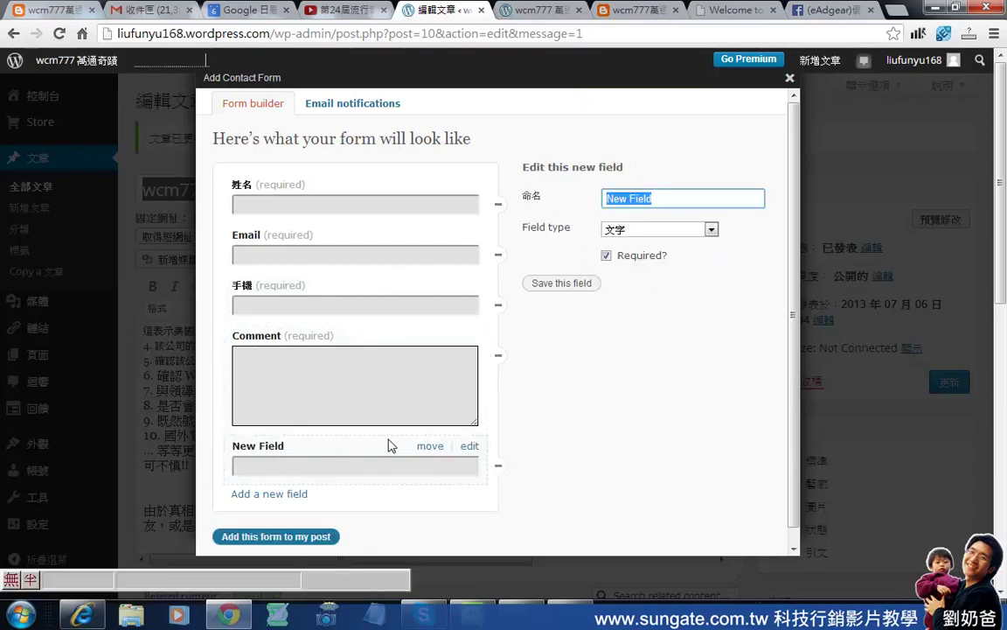
left_click_drag(276, 455, 348, 459)
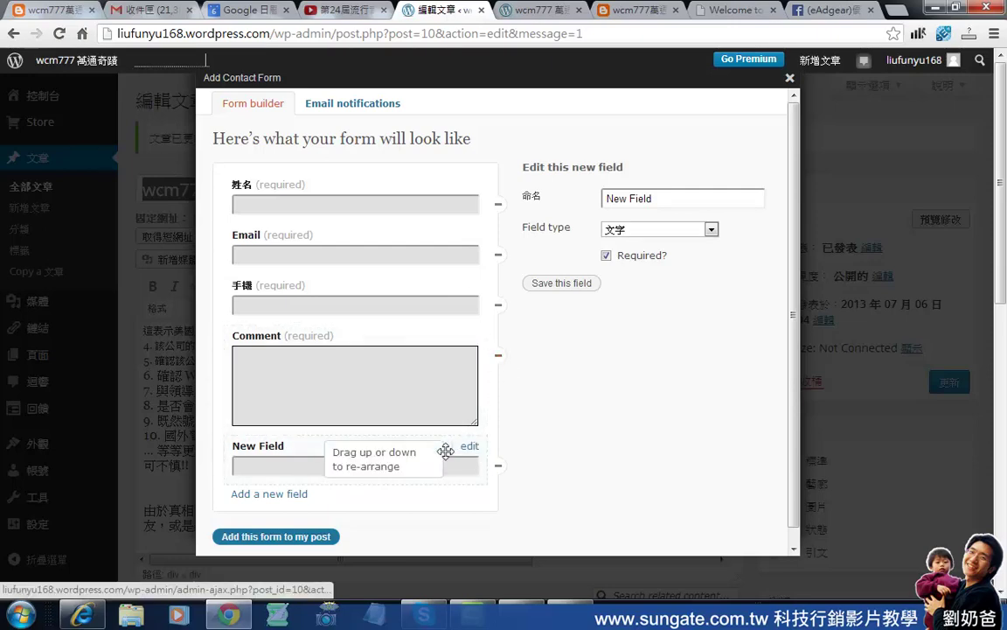
left_click_drag(445, 450, 439, 331)
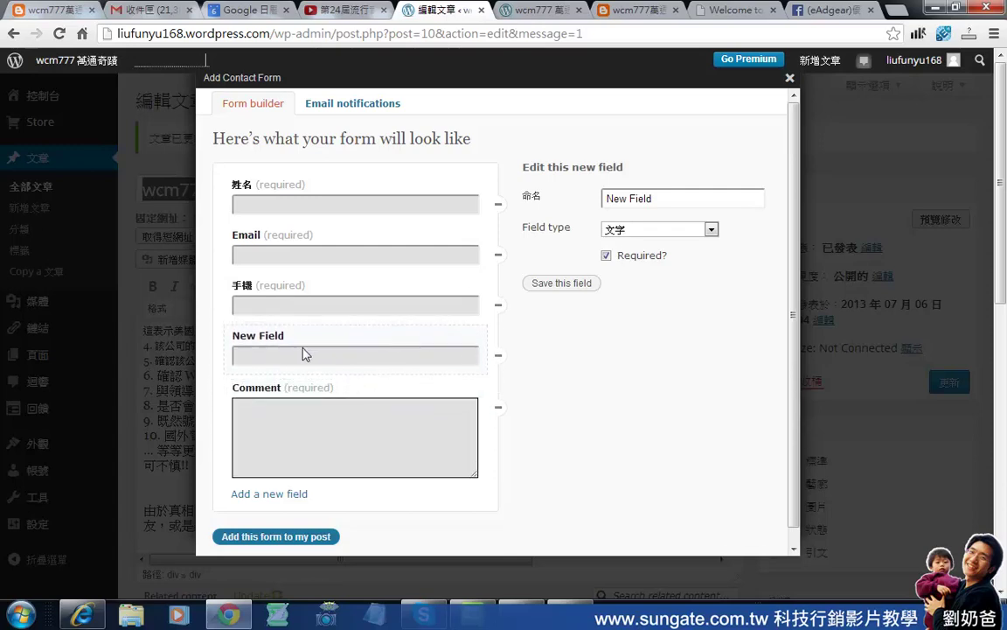
left_click_drag(677, 200, 583, 208)
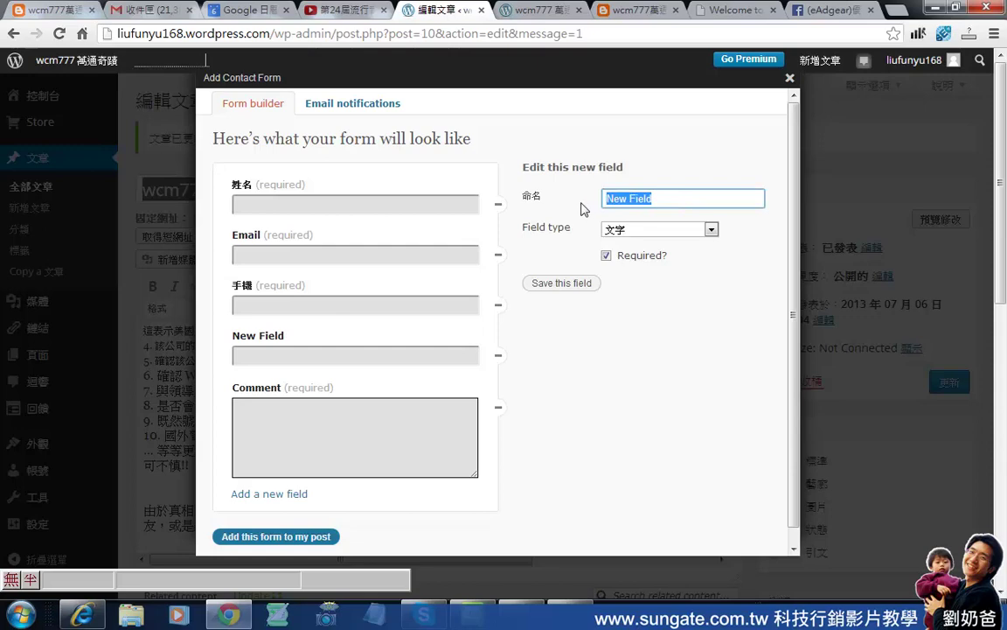
type("skype")
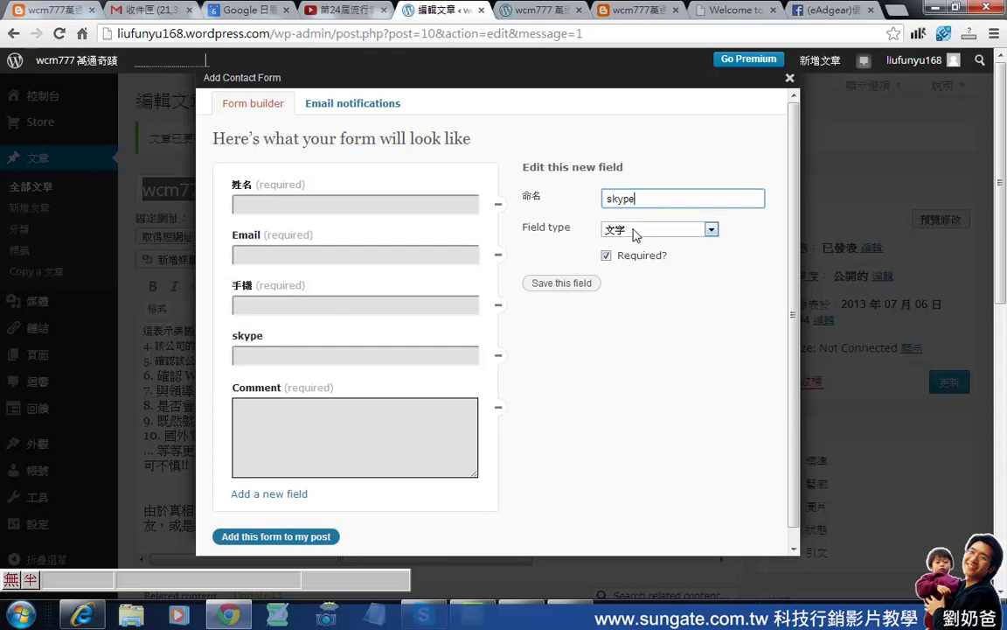
left_click(606, 256)
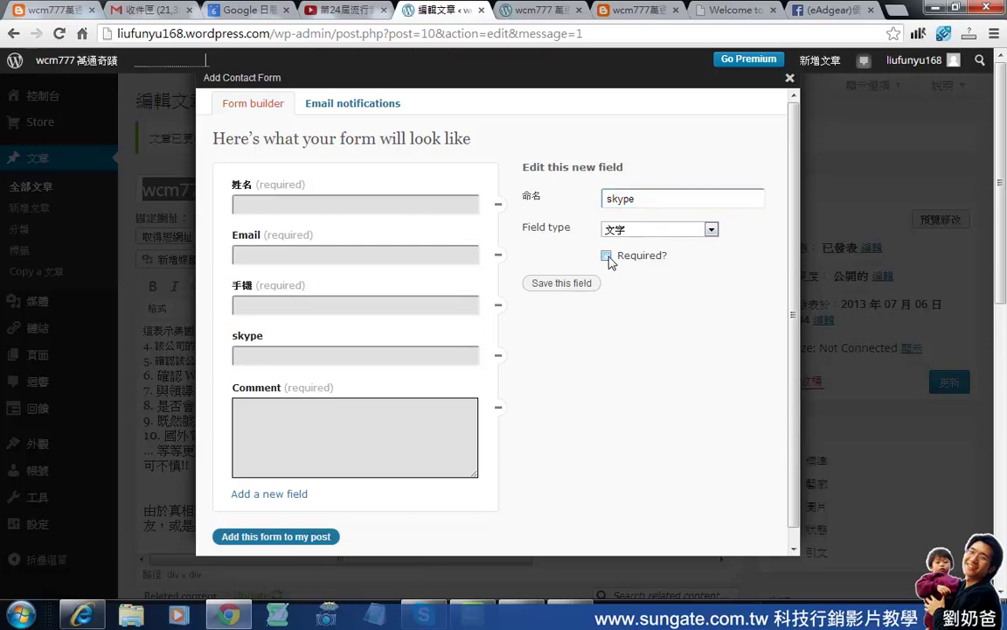
left_click(573, 289)
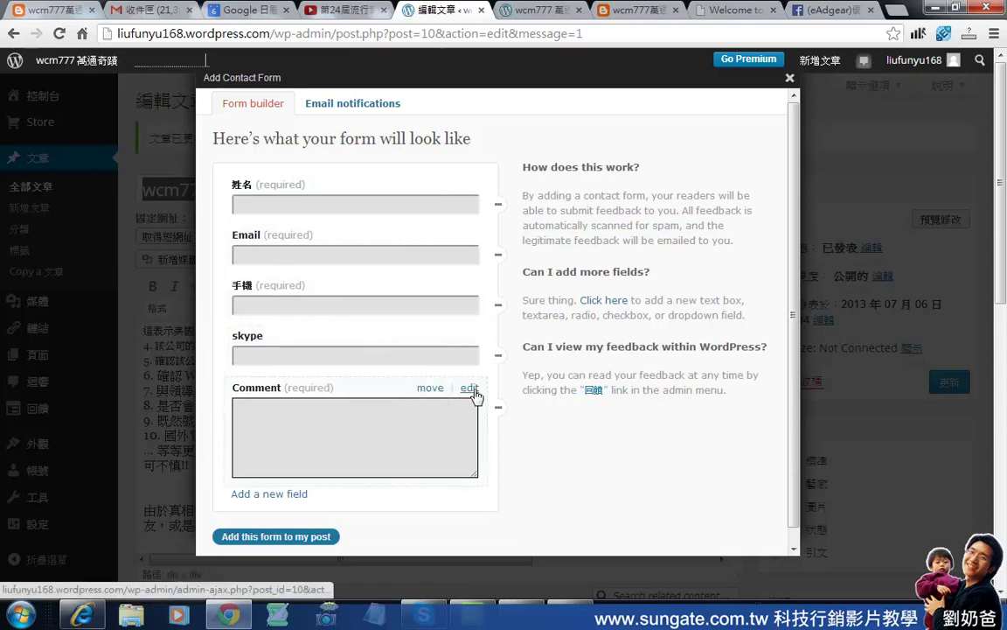
Add an optional text field named 'line id' between skype and Comment.
left_click(298, 495)
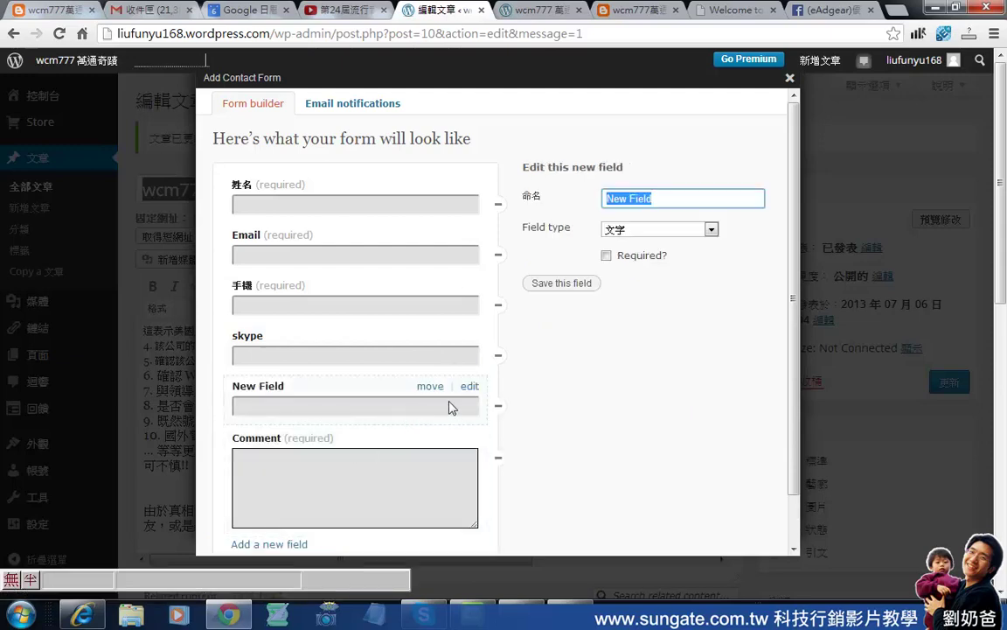
left_click(306, 404)
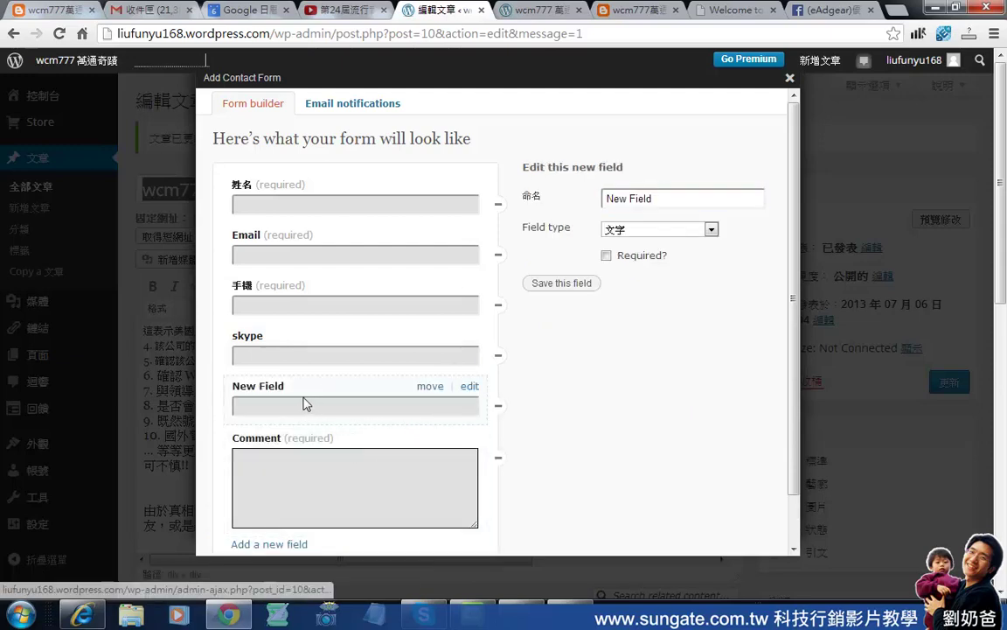
left_click_drag(665, 199, 538, 202)
type("line id")
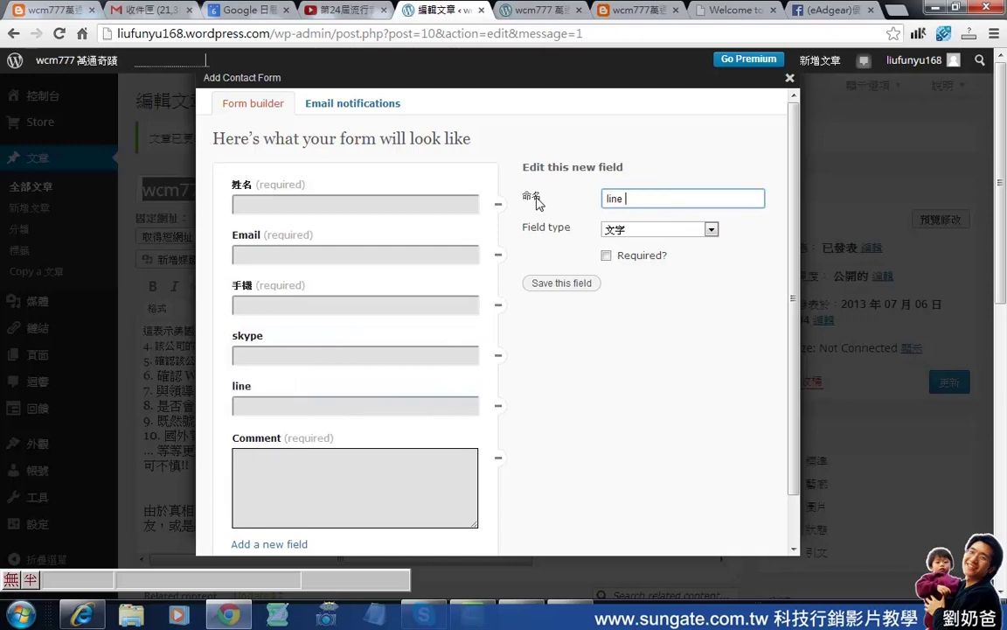
left_click(582, 284)
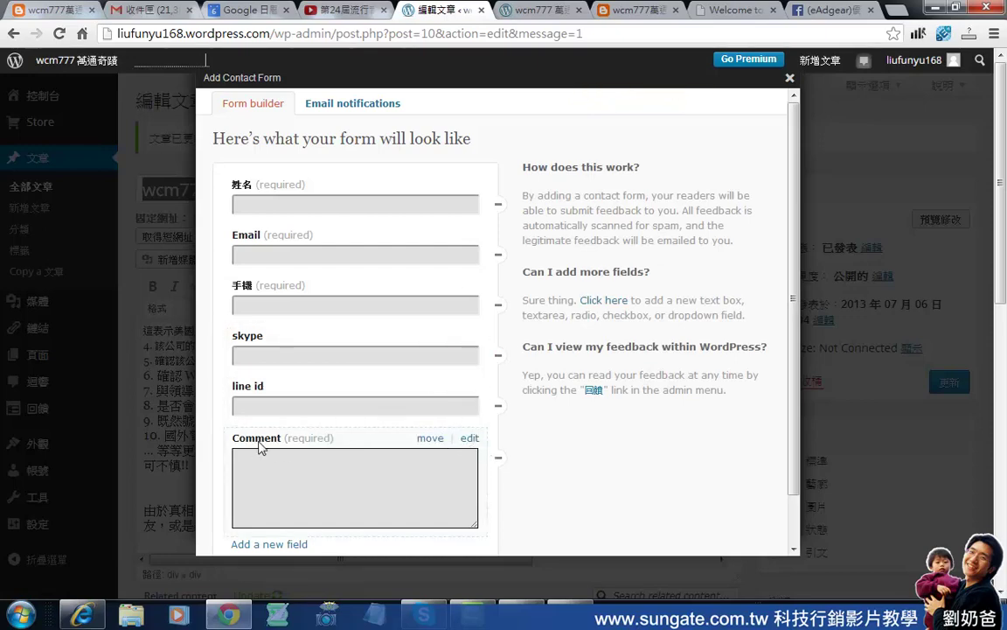
Rename the Comment field to 意見回饋.
left_click(469, 439)
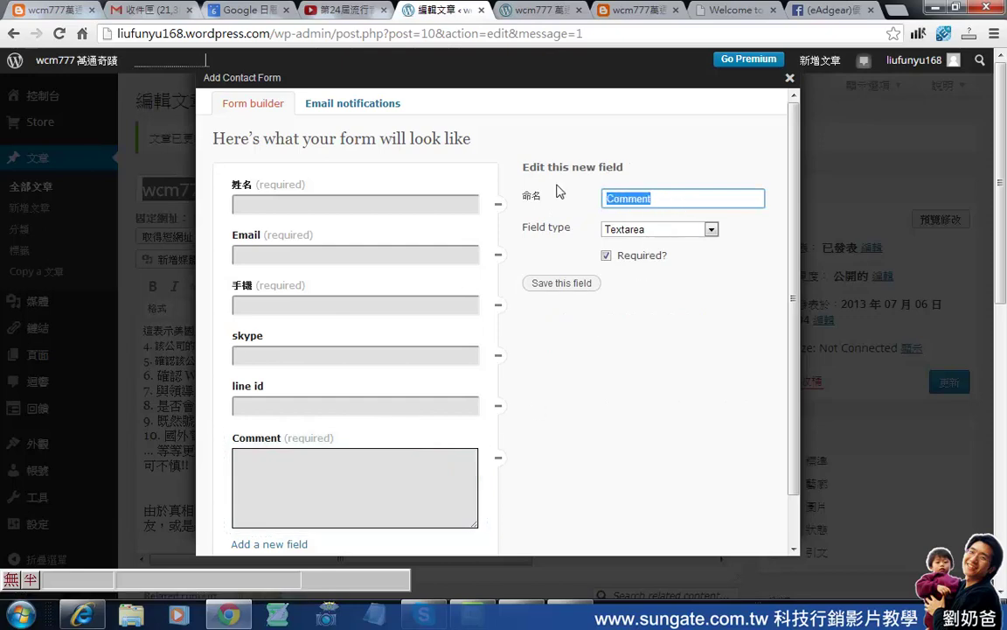
type("意")
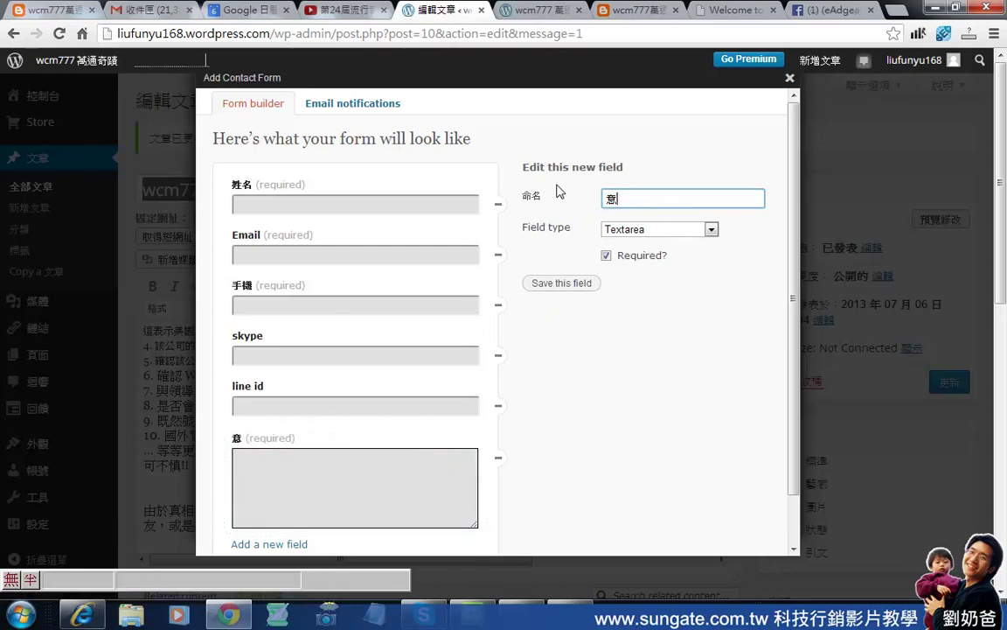
type("見回XCMB")
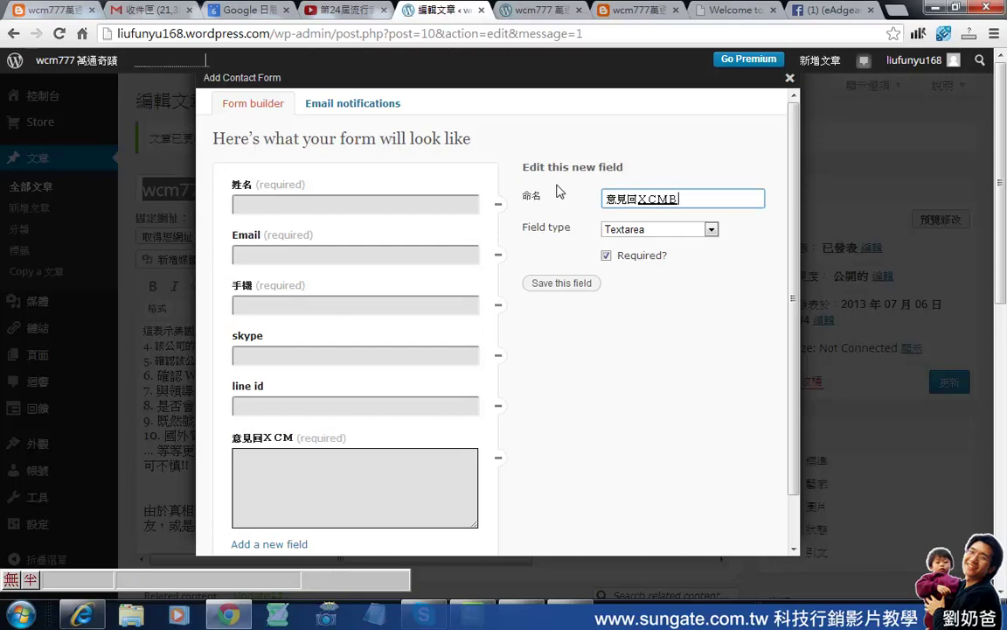
key("space")
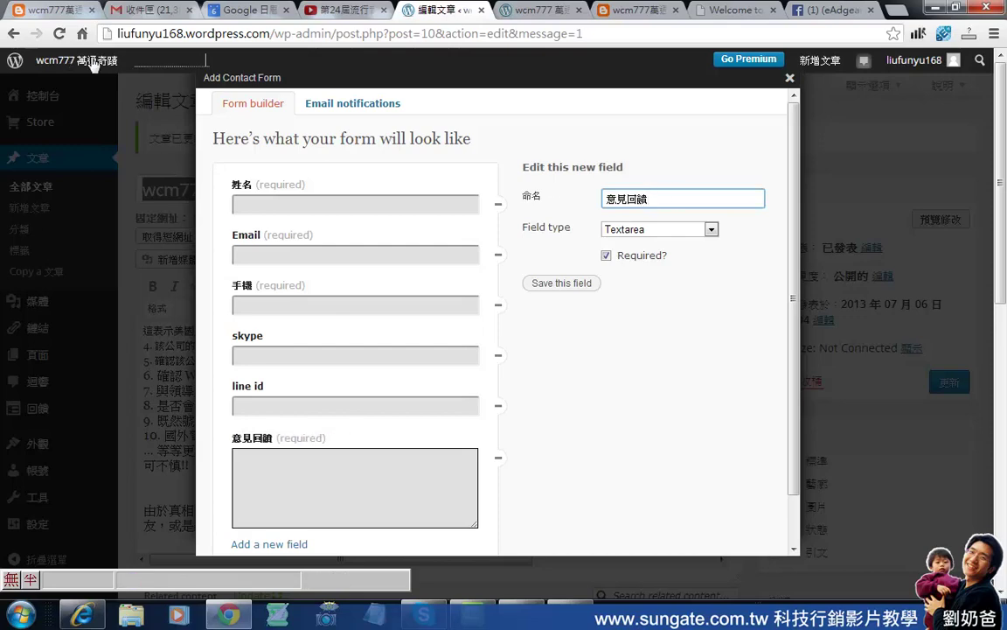
Try the checkbox and drop-down types for 意見回饋, then set it back to Textarea.
left_click(665, 231)
left_click(664, 230)
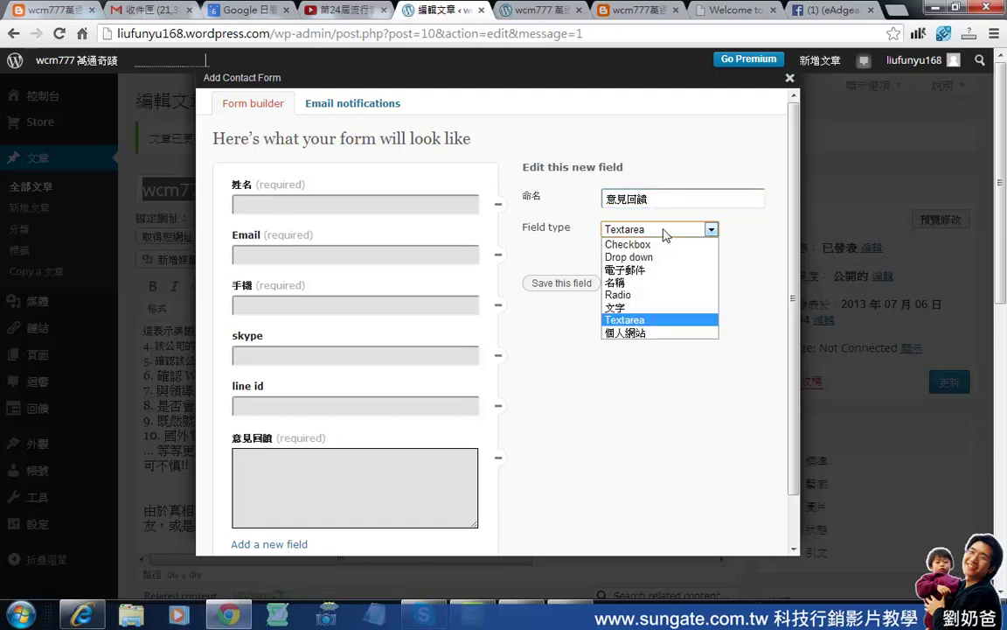
left_click(628, 244)
left_click(237, 439)
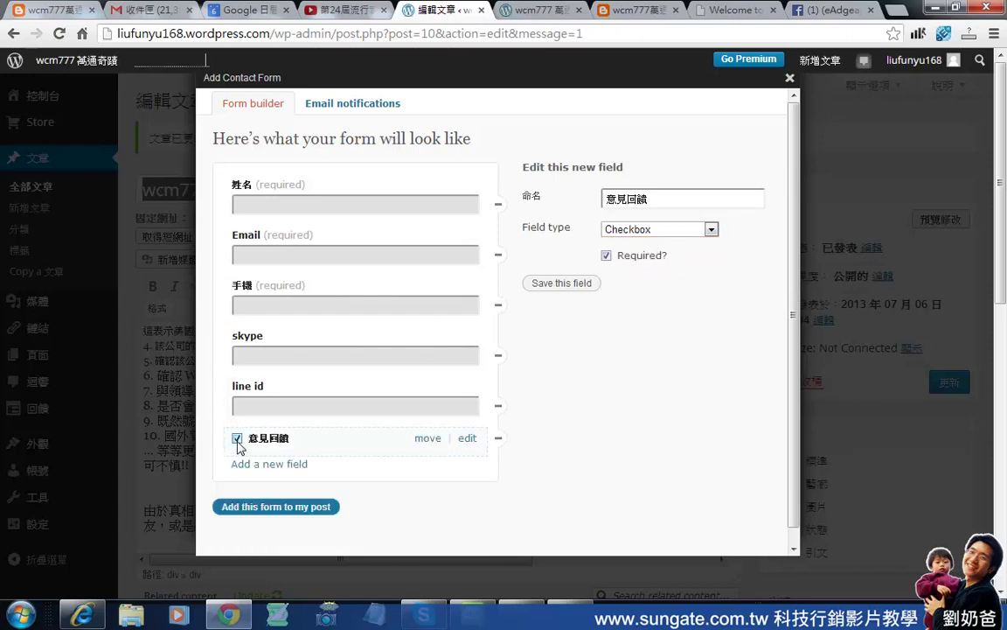
left_click(237, 438)
left_click(663, 229)
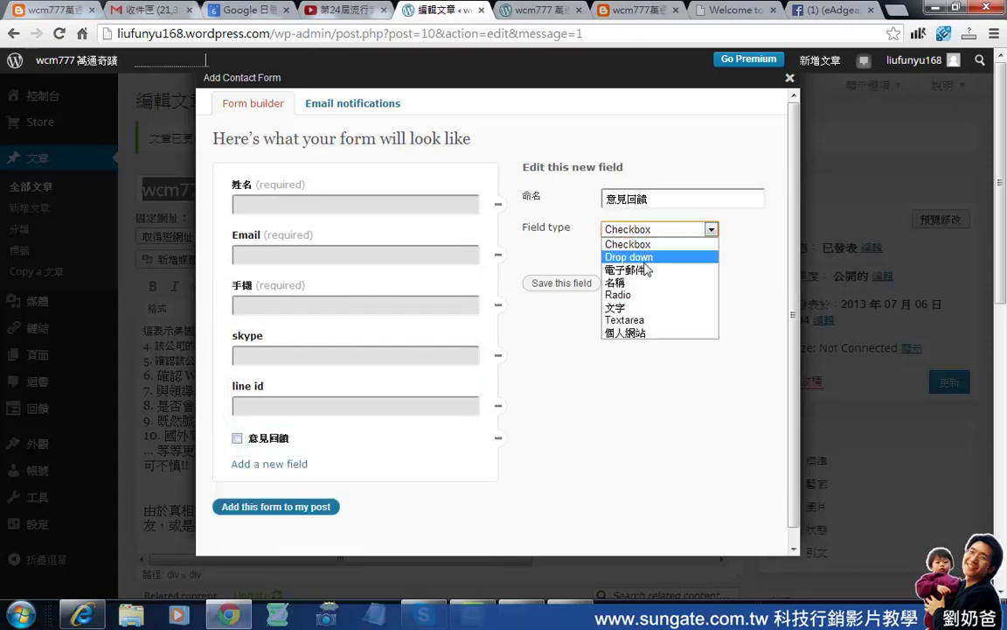
left_click(651, 266)
left_click(461, 458)
left_click(461, 463)
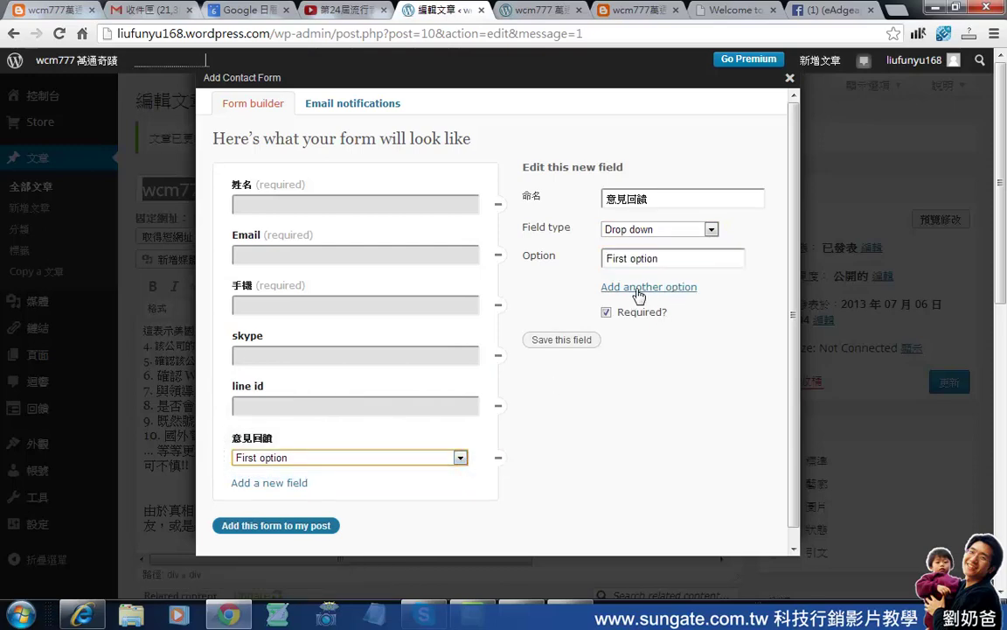
left_click(712, 229)
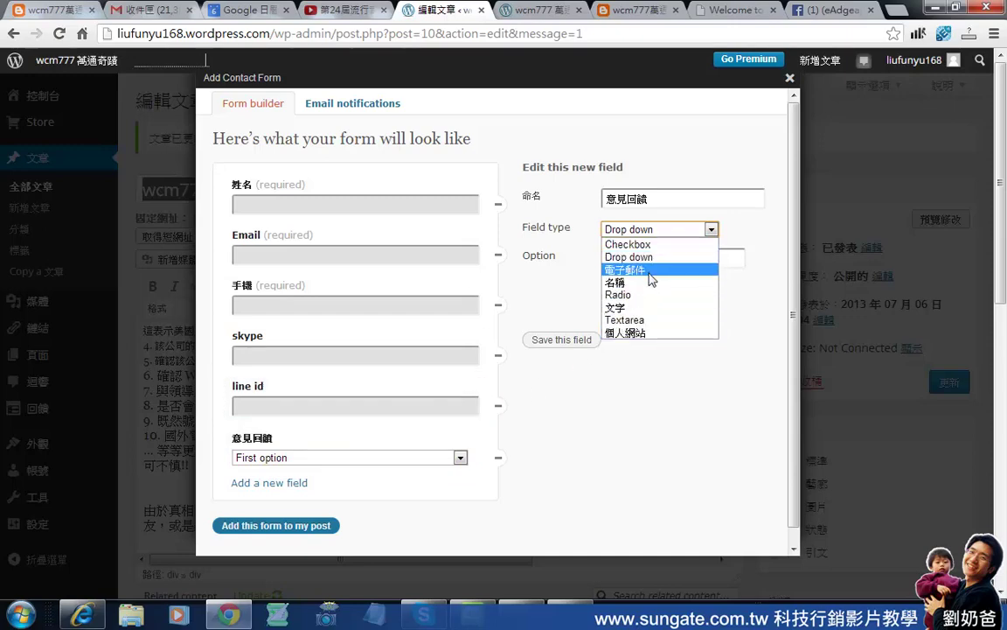
left_click(645, 320)
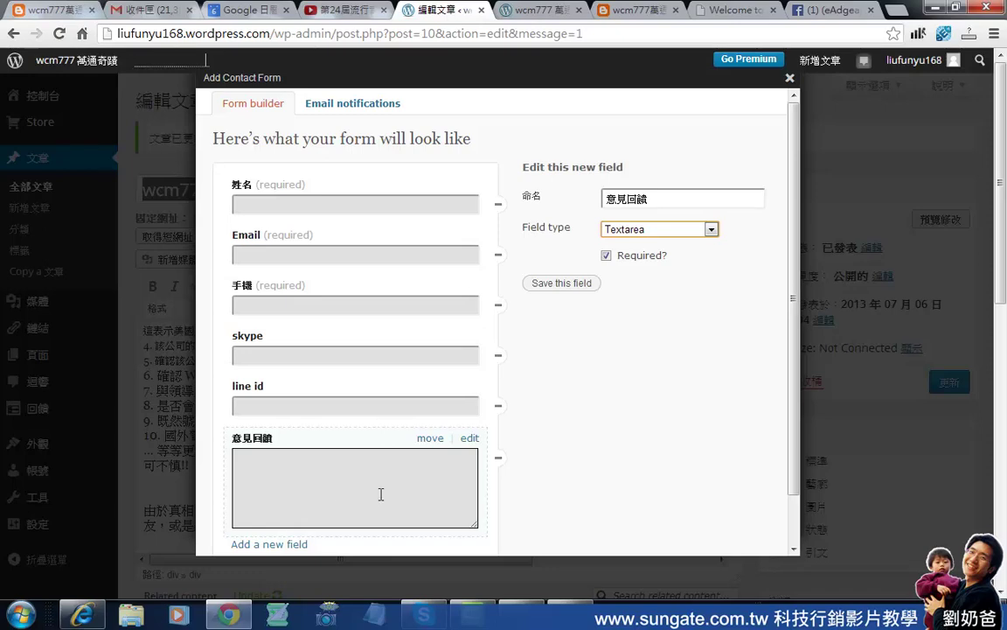
Make 意見回饋 optional, save the field, and insert the form into the post.
left_click(607, 258)
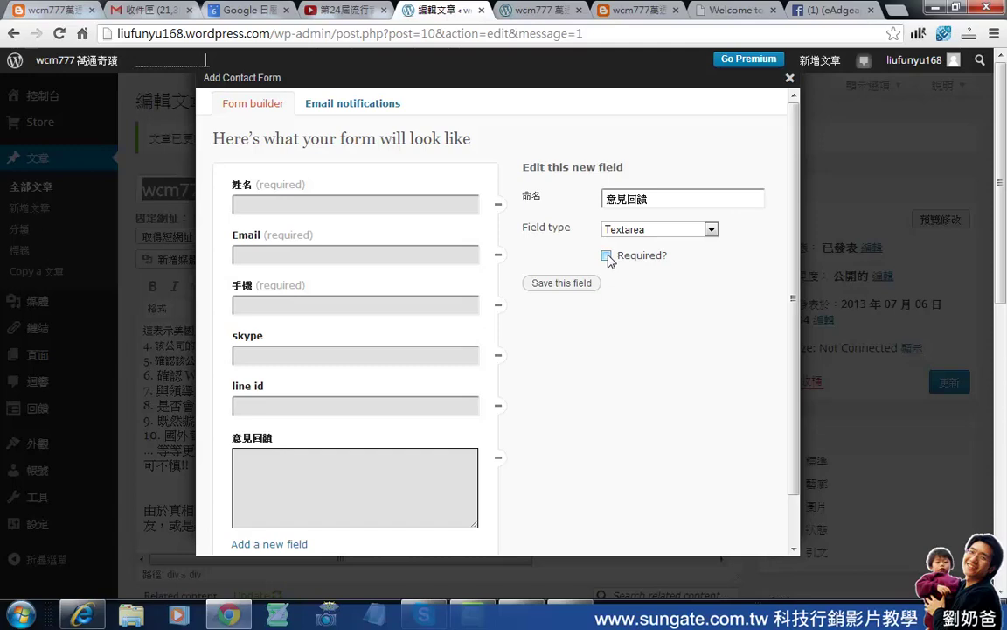
left_click(567, 284)
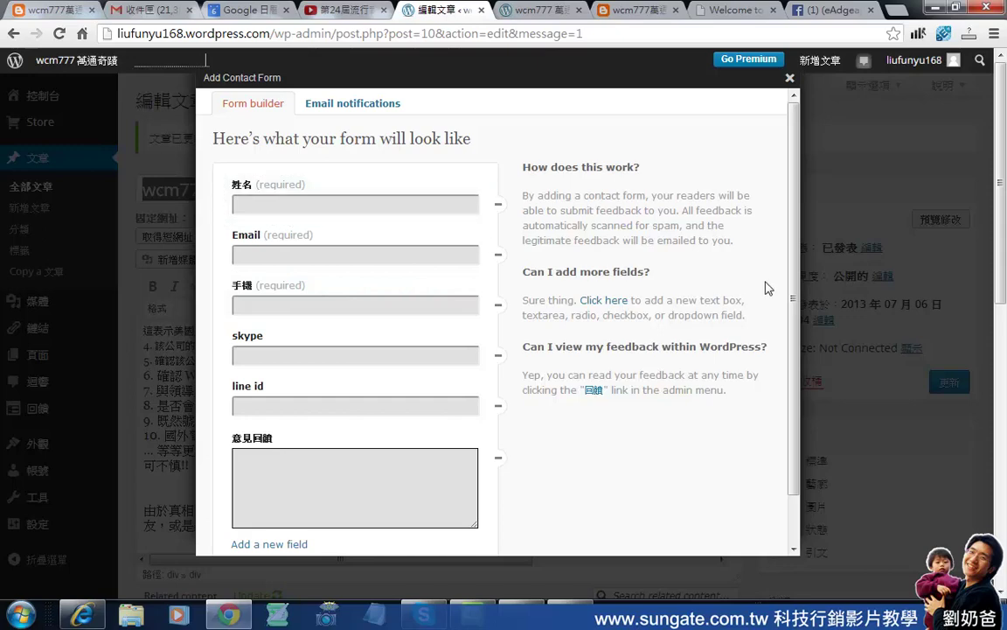
scroll(800, 426, "down", 2)
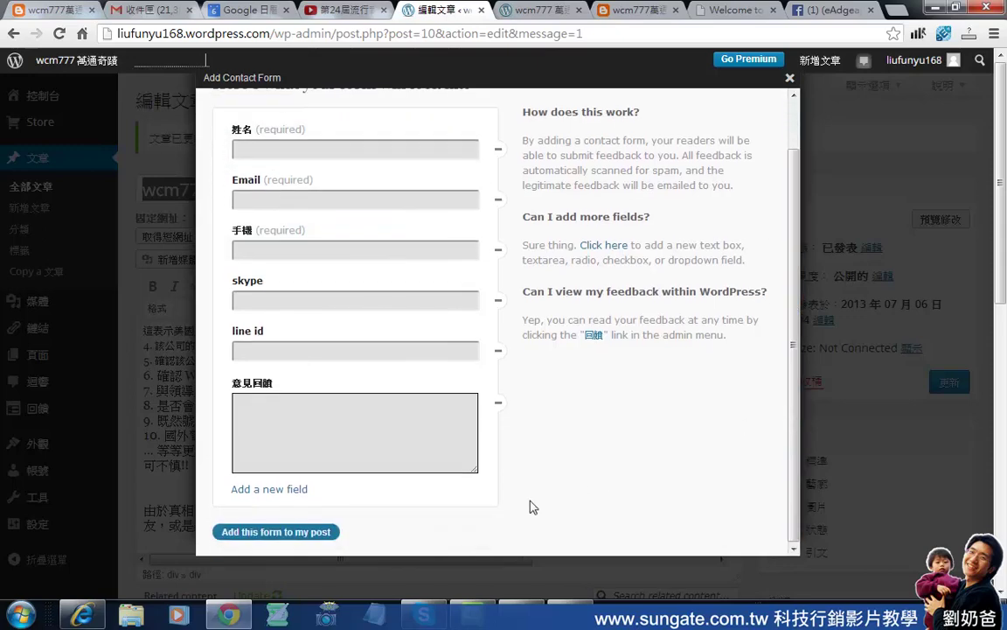
left_click(274, 532)
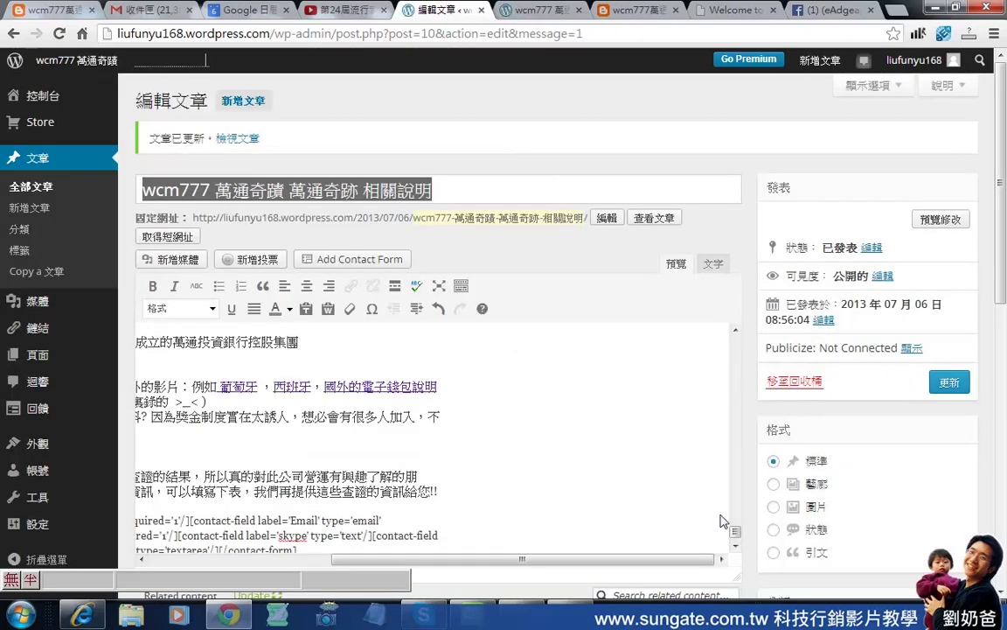
Check the contact-form shortcode in the post and update the post with 更新.
scroll(664, 481, "down", 2)
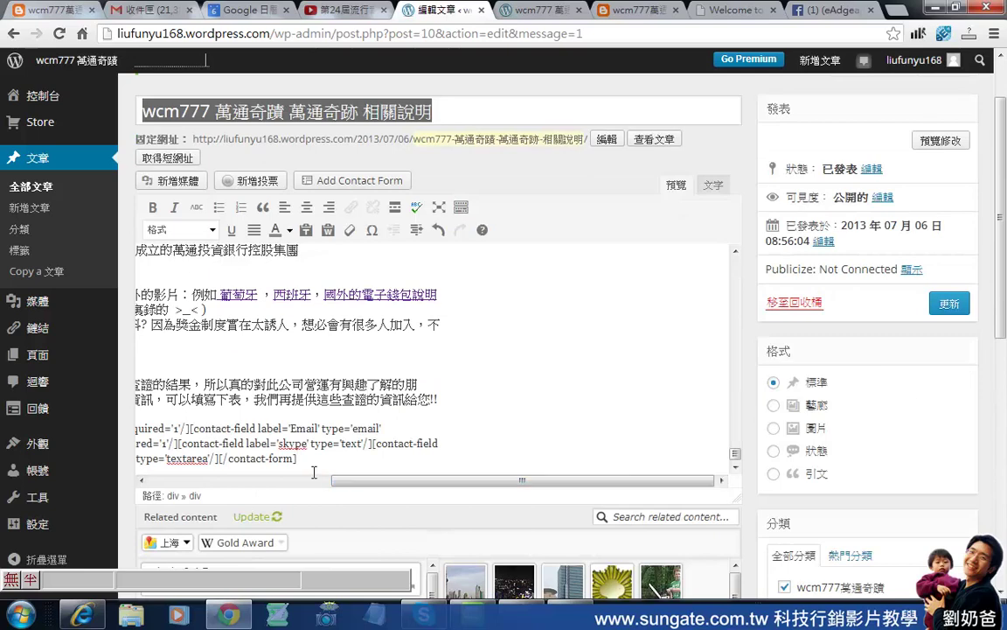
left_click_drag(401, 480, 359, 481)
left_click_drag(266, 496, 125, 496)
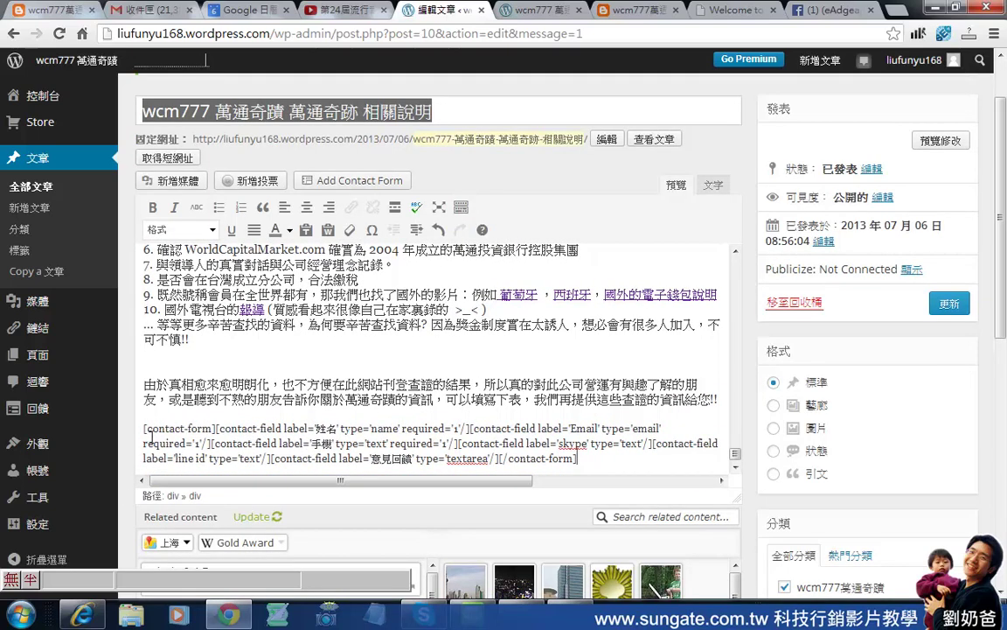
left_click_drag(142, 432, 605, 475)
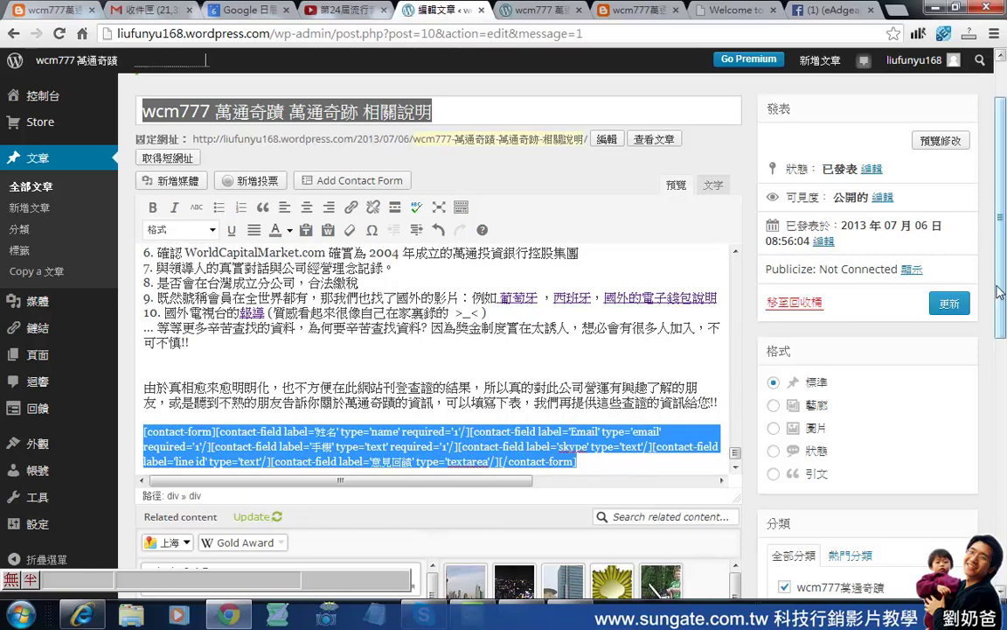
left_click(951, 306)
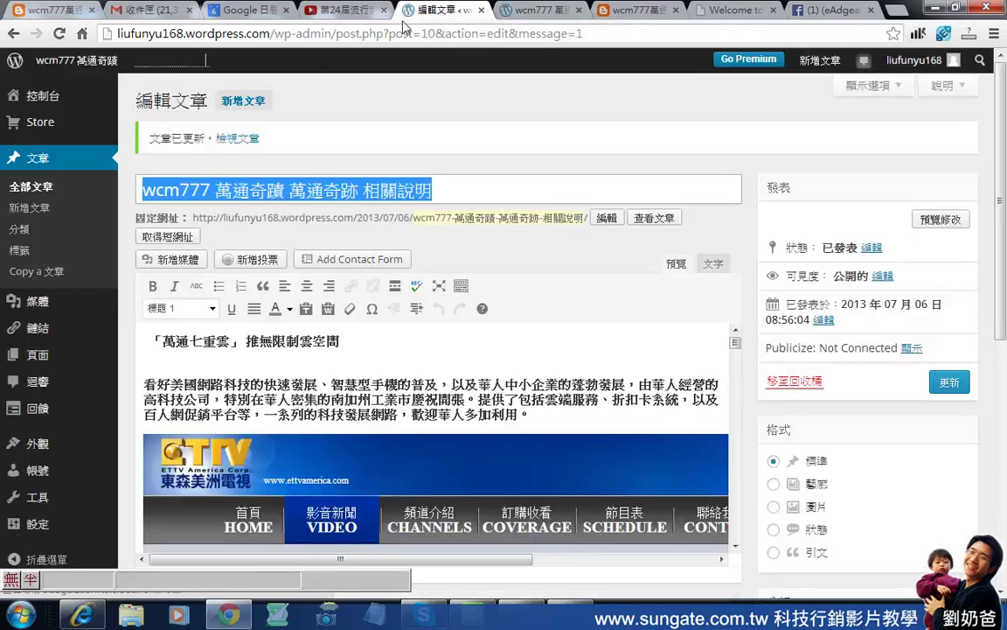
left_click(525, 16)
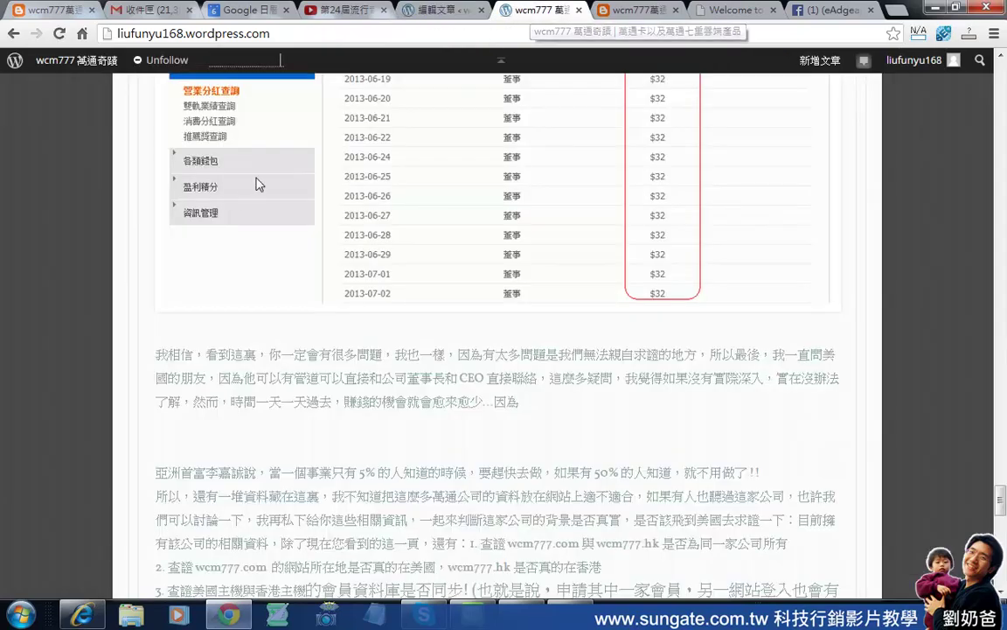
Reload the blog page and replace the form's Name value with the tester's name.
scroll(236, 226, "down", 5)
scroll(250, 234, "down", 3)
scroll(249, 234, "up", 4)
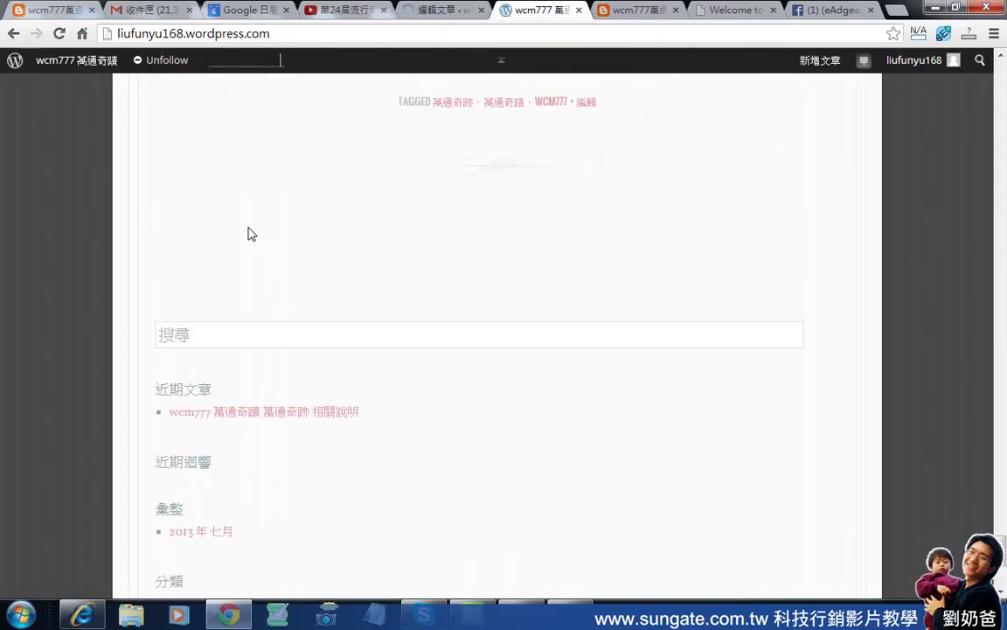
left_click(60, 33)
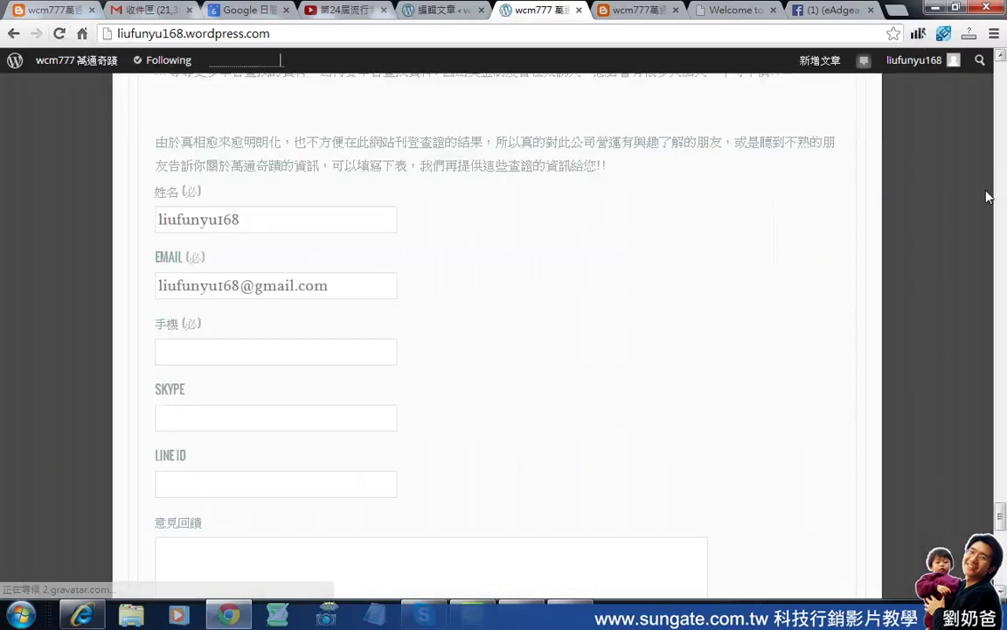
left_click_drag(1002, 516, 1001, 508)
left_click(366, 381)
left_click(334, 313)
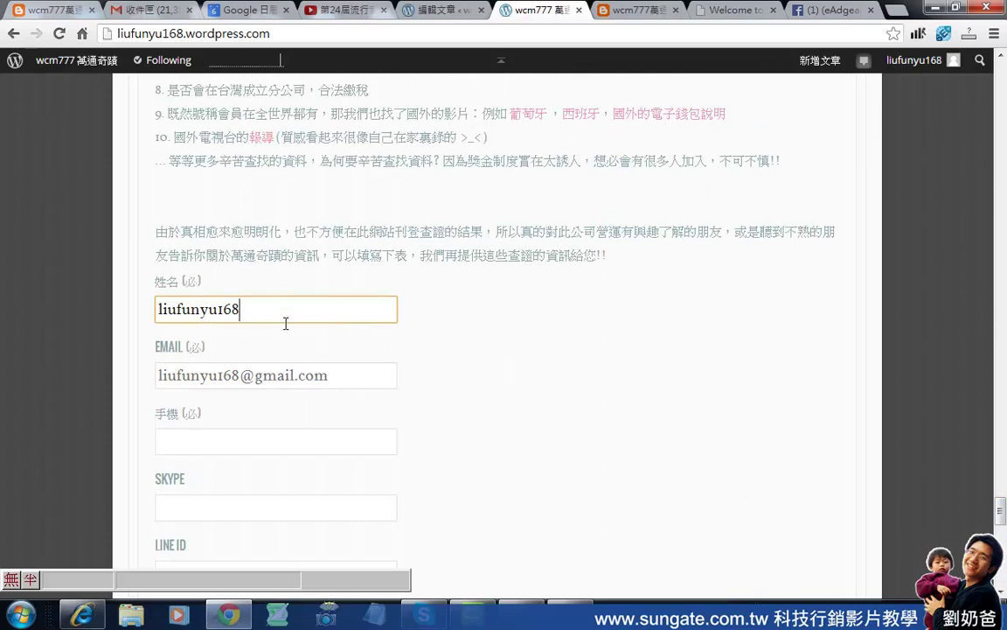
left_click_drag(298, 322, 131, 314)
left_click(259, 313)
left_click_drag(310, 322, 96, 321)
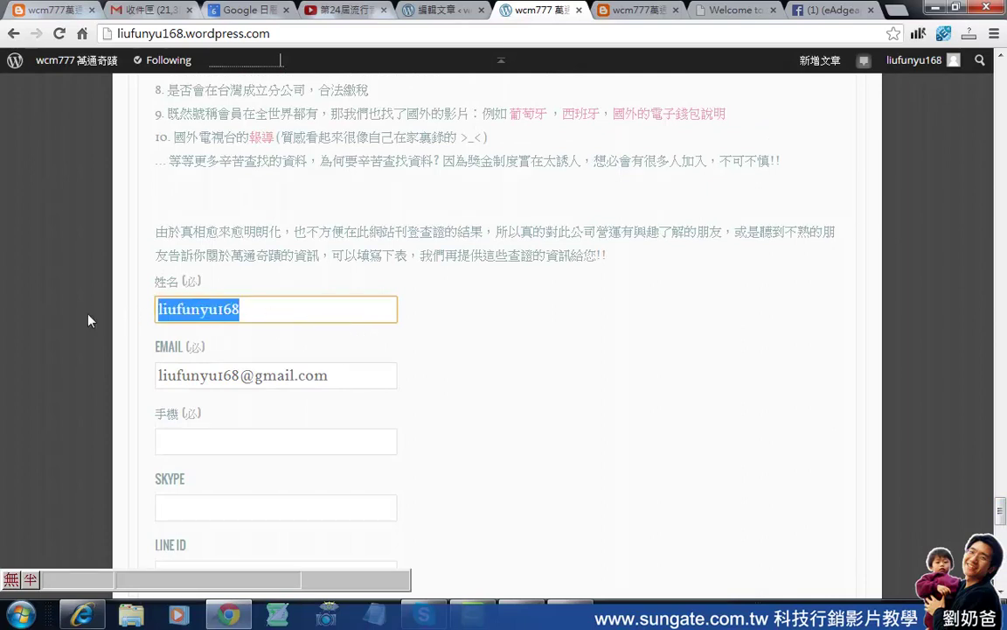
type("ddar")
key("space")
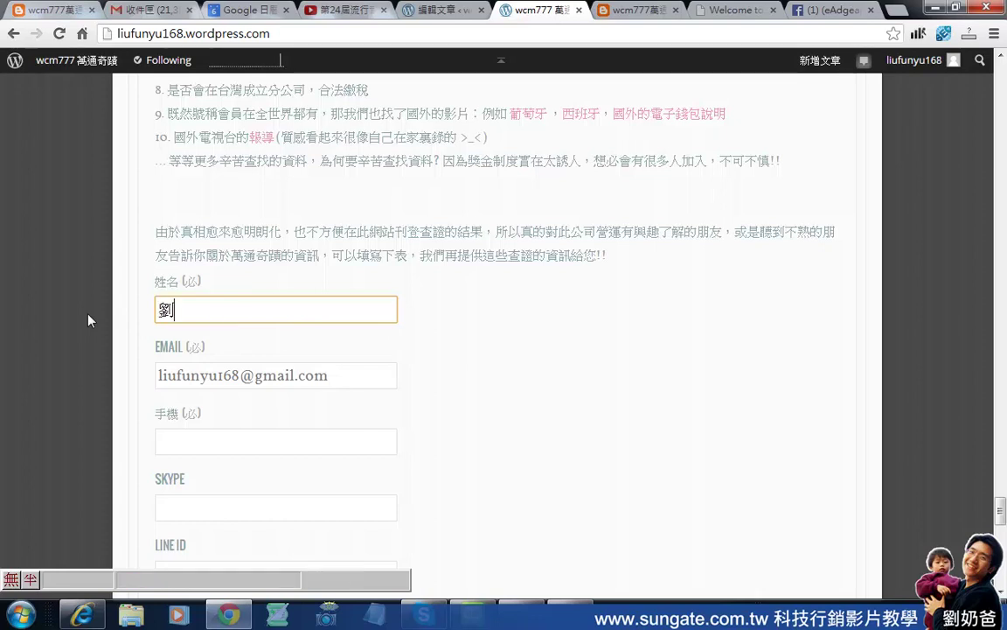
type("奶爸")
Fill in the phone number and Skype handle fields.
key("Tab")
key("Tab")
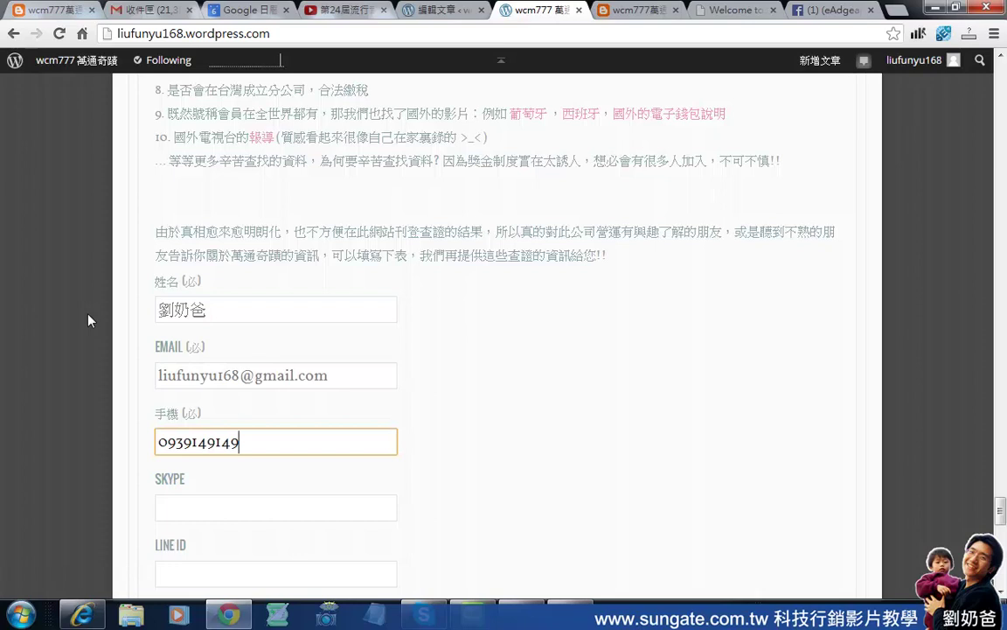
left_click(267, 518)
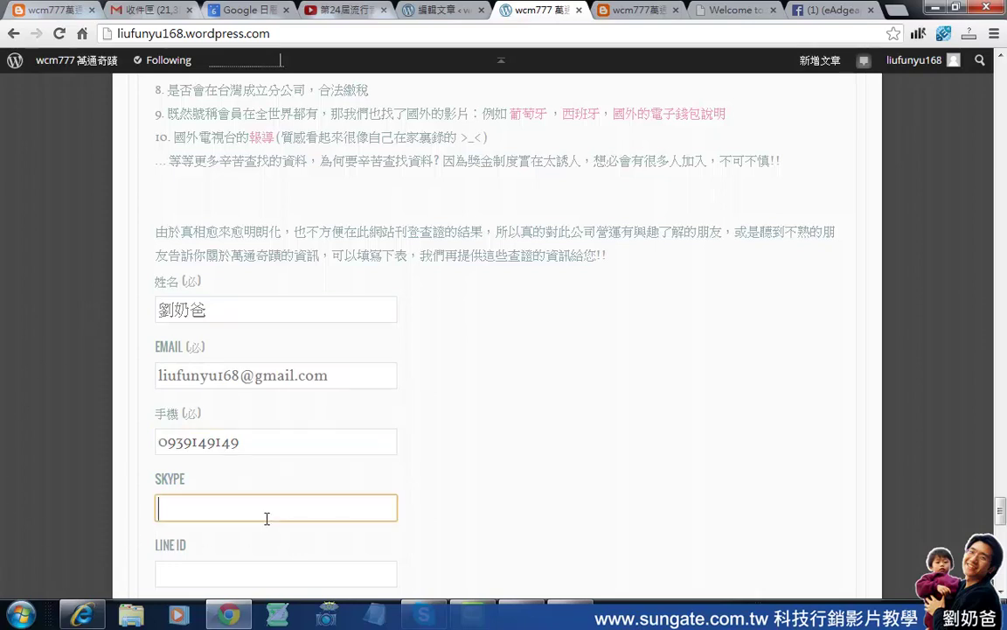
type("liubaba")
Write the comment 我正在寫意見 and submit the form with 送出.
scroll(266, 518, "down", 4)
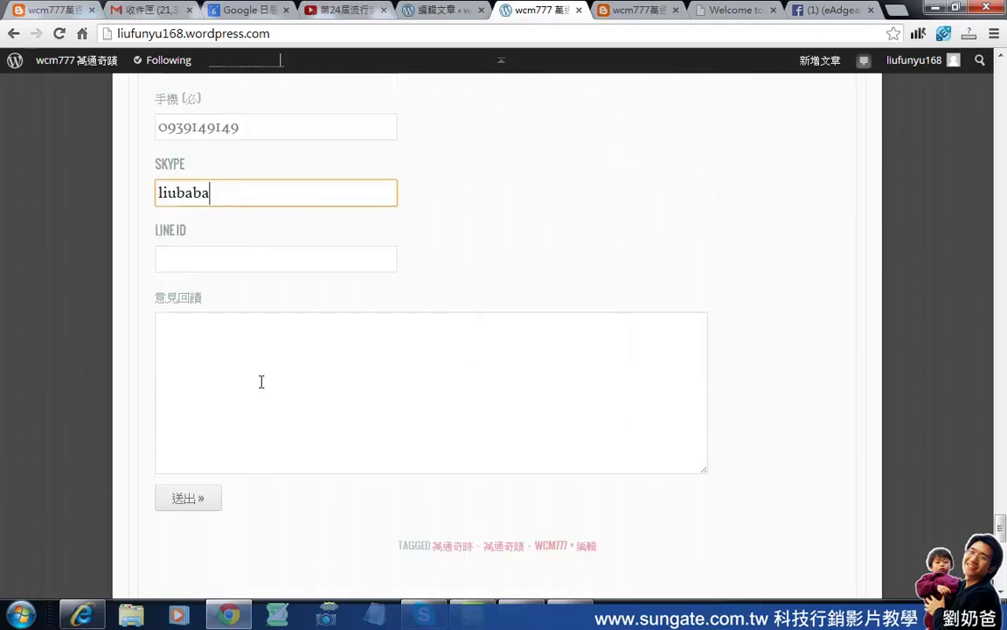
left_click(260, 381)
type("ix")
key("BackSpace")
key("BackSpace")
key("ctrl+space")
type("vix")
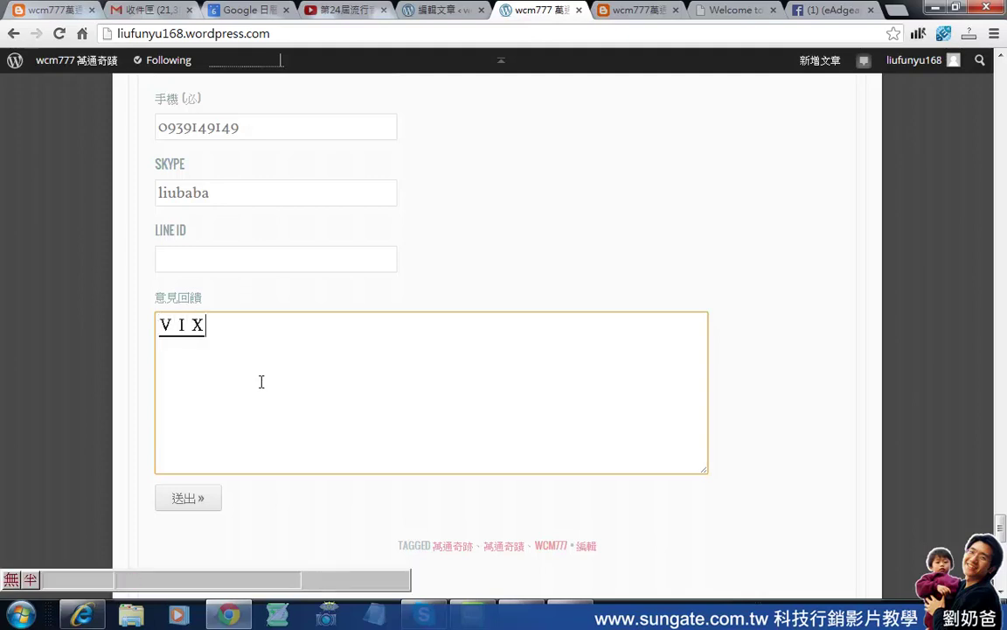
type("我正在寫意見")
left_click(207, 499)
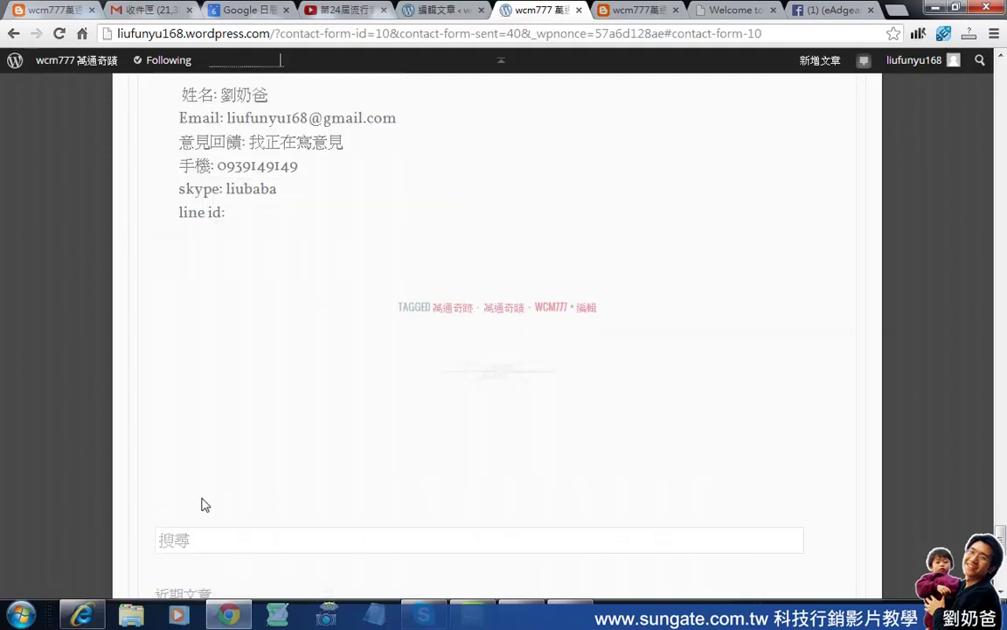
Review the 意見發送 confirmation and its submitted data.
scroll(201, 505, "up", 2)
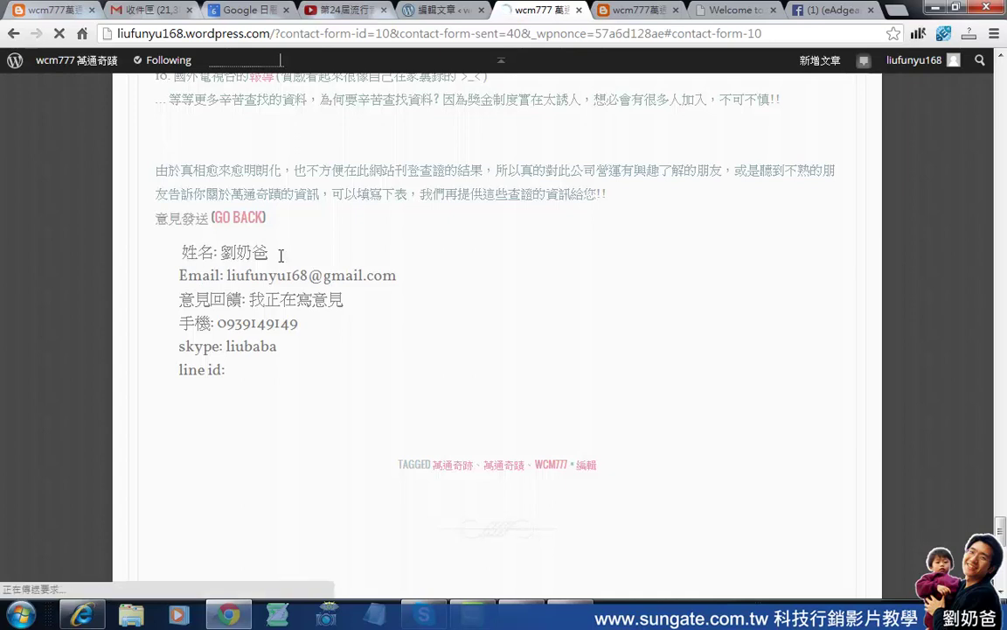
left_click_drag(181, 249, 295, 374)
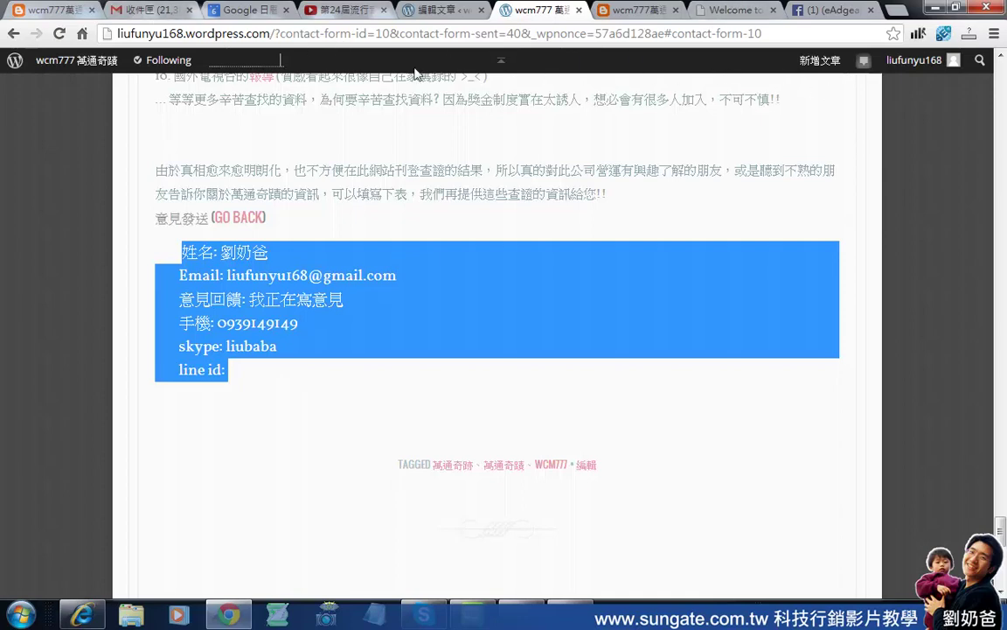
left_click(149, 9)
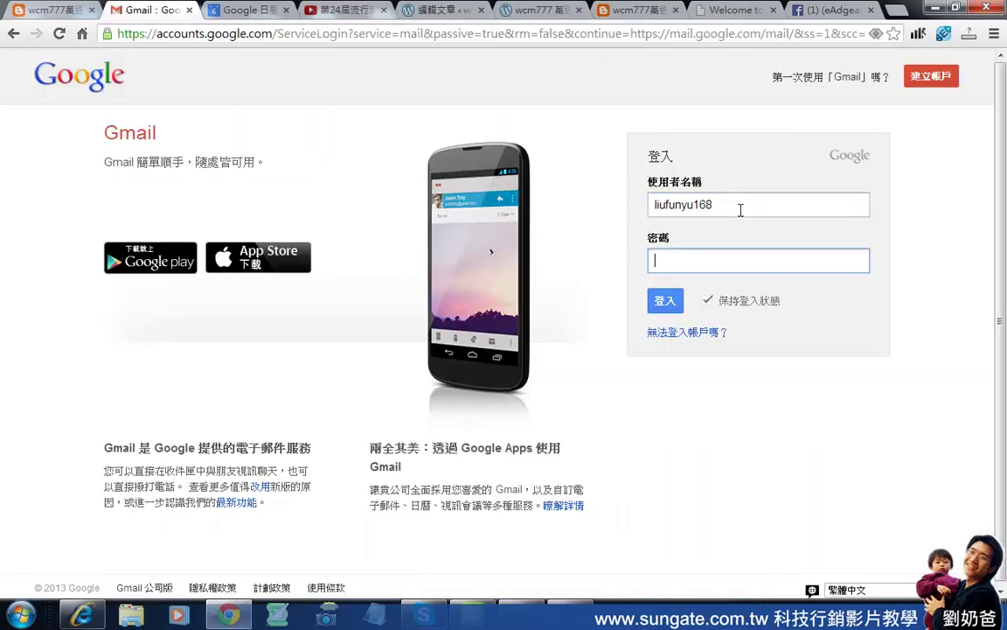
Sign in, read the contact-form notification email, and open its Contact Form URL.
left_click(673, 302)
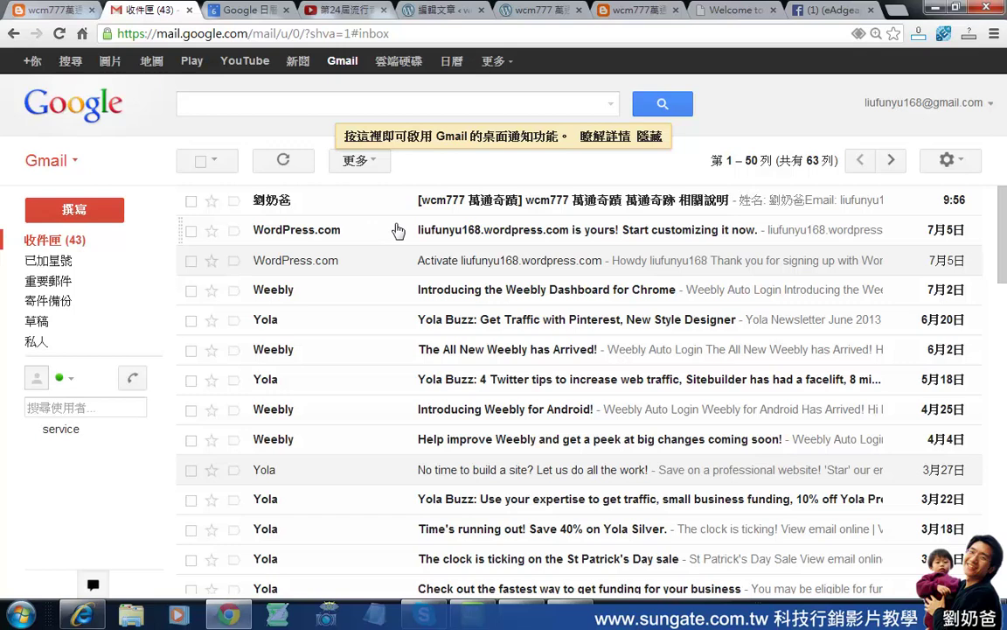
left_click(622, 211)
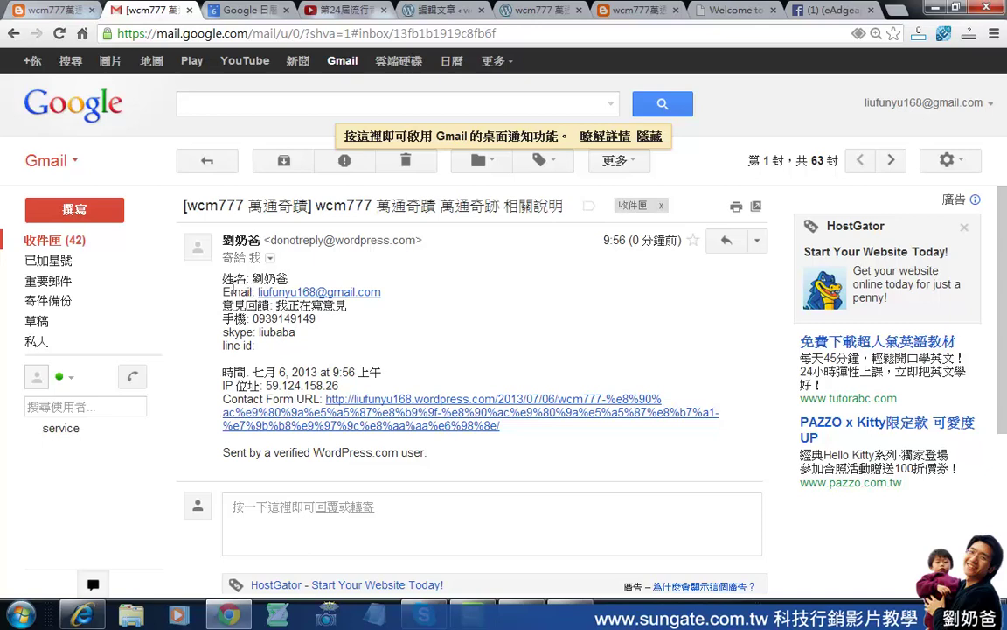
left_click_drag(253, 271, 371, 349)
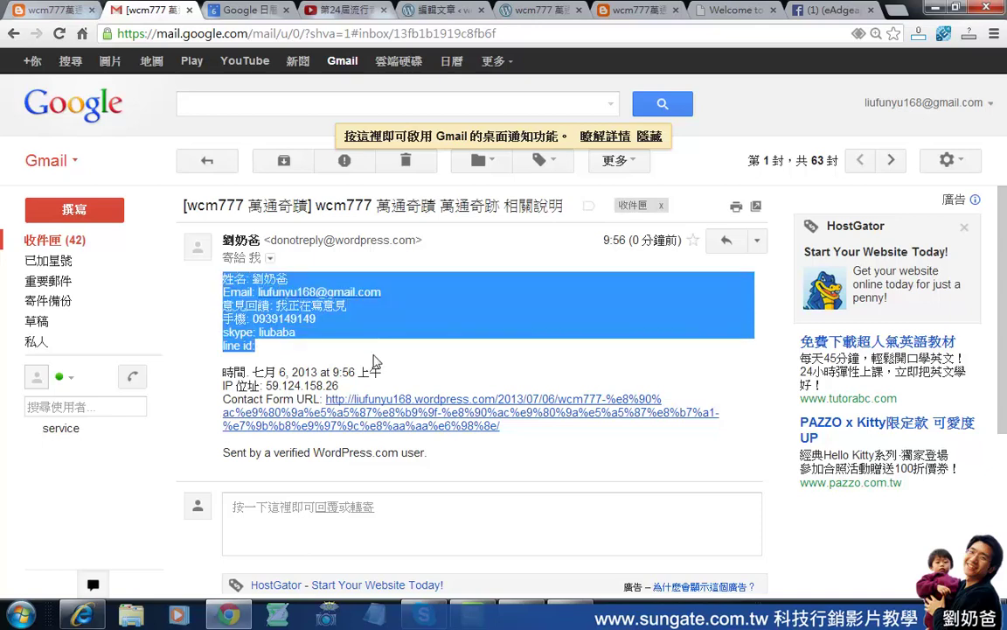
left_click(313, 376)
left_click_drag(229, 385, 333, 386)
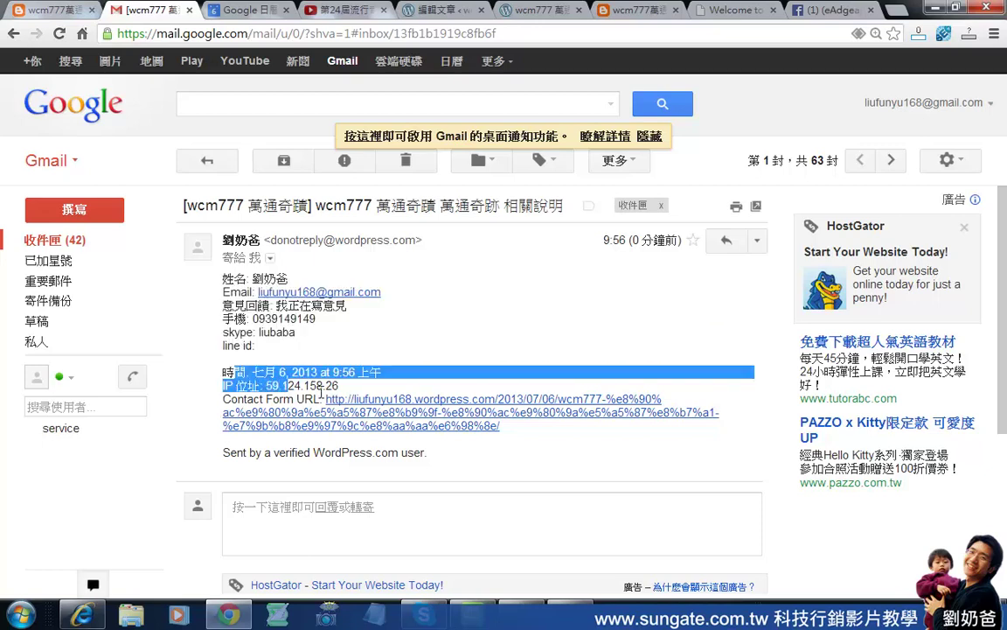
left_click(330, 387)
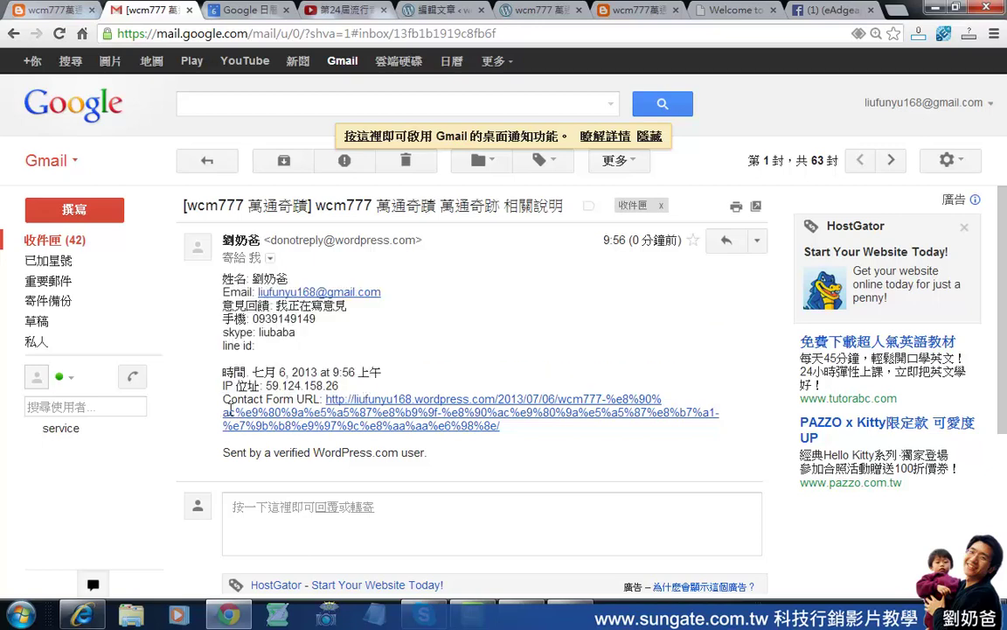
left_click(355, 411)
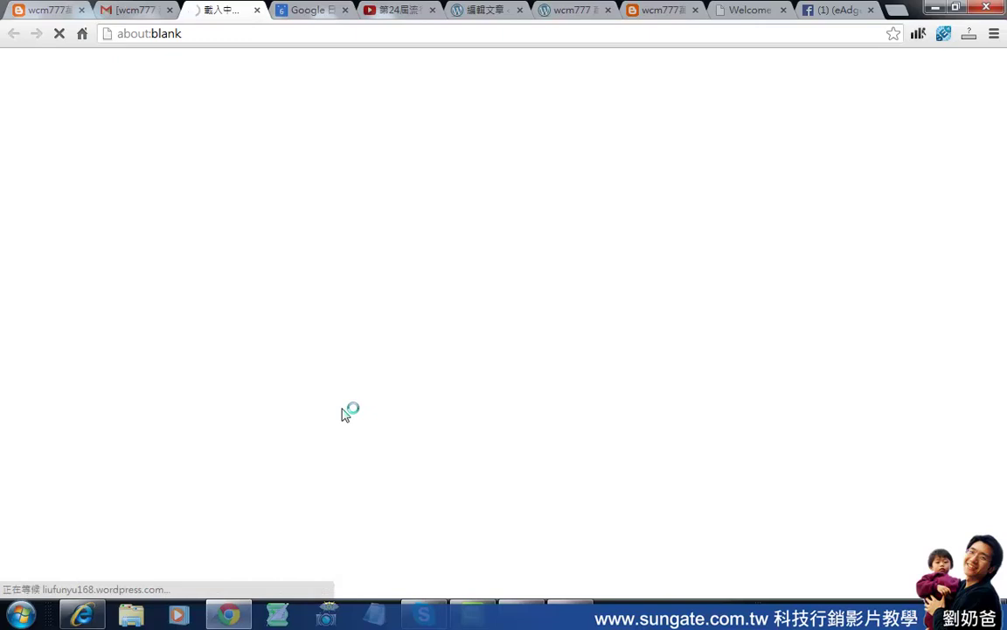
Scroll through the published post and its contact form, then return to the 編輯文章 editor tab.
scroll(588, 411, "down", 10)
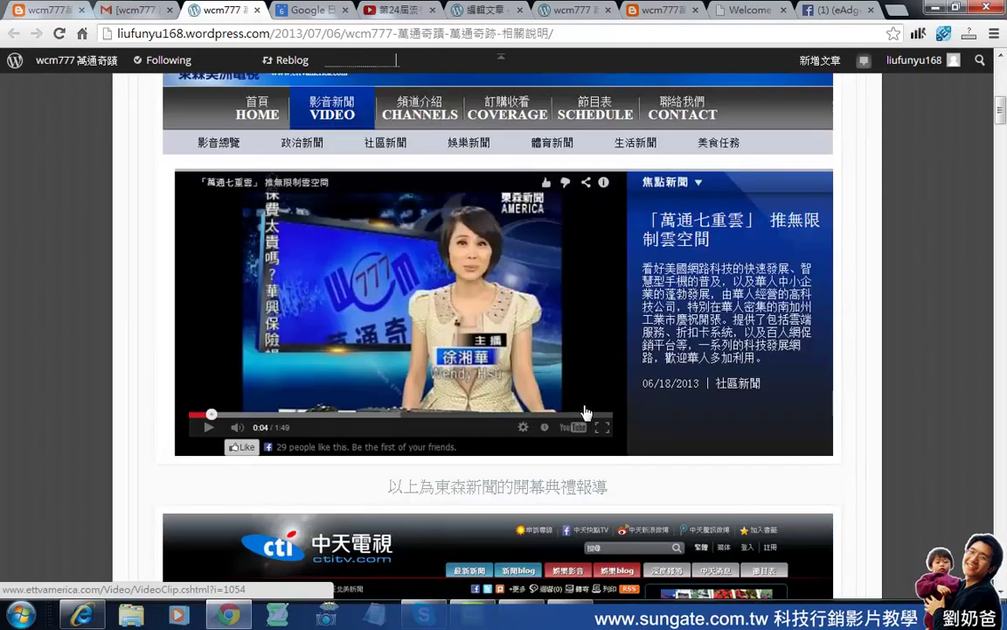
left_click_drag(1002, 131, 969, 529)
scroll(874, 453, "up", 5)
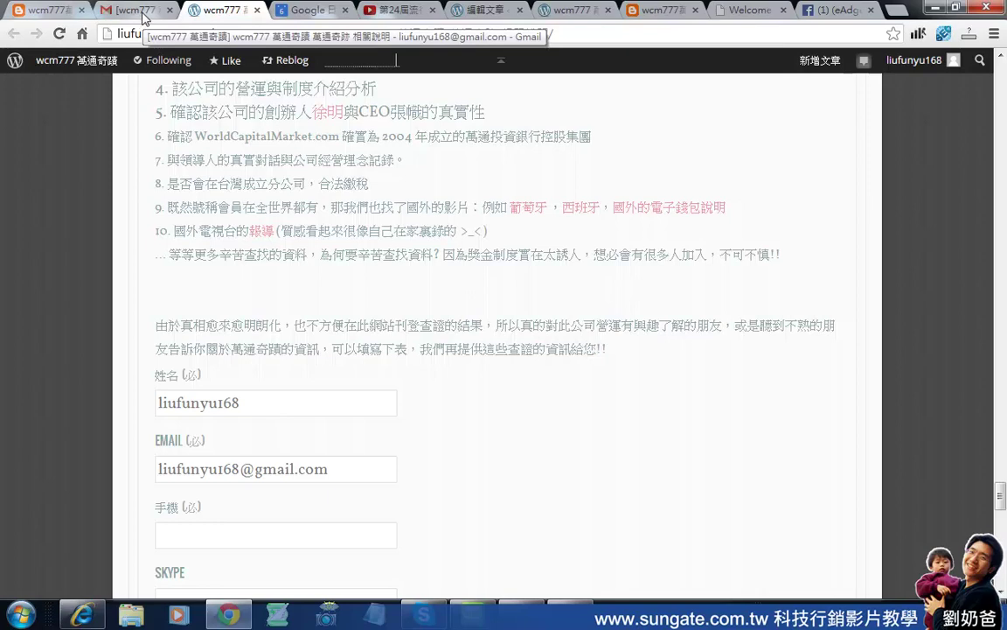
left_click(498, 11)
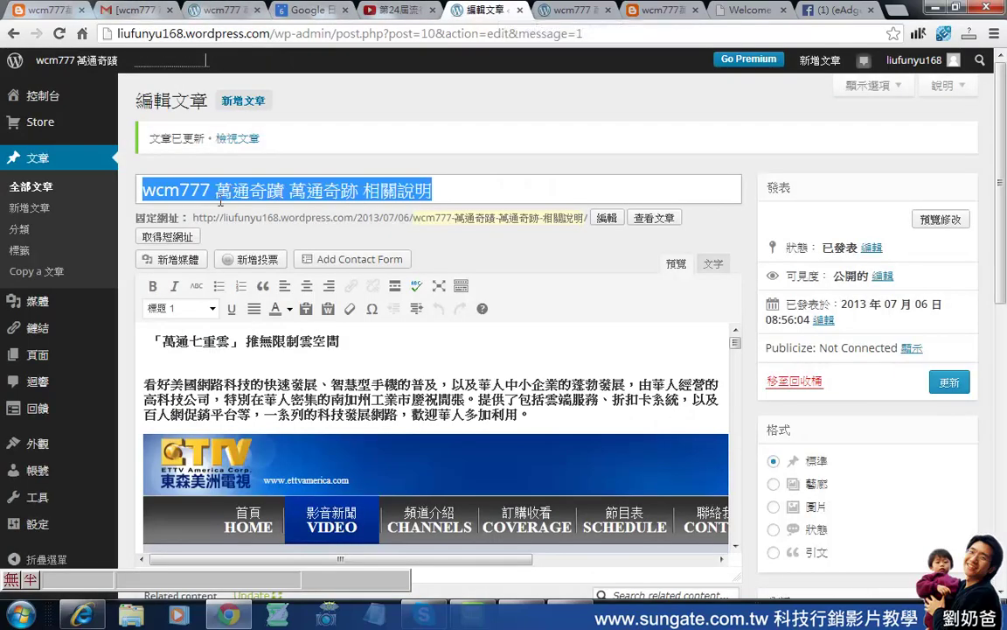
Open the 回饋 feedback list and inspect the 我正在寫意見 test entry's sender details.
left_click(40, 408)
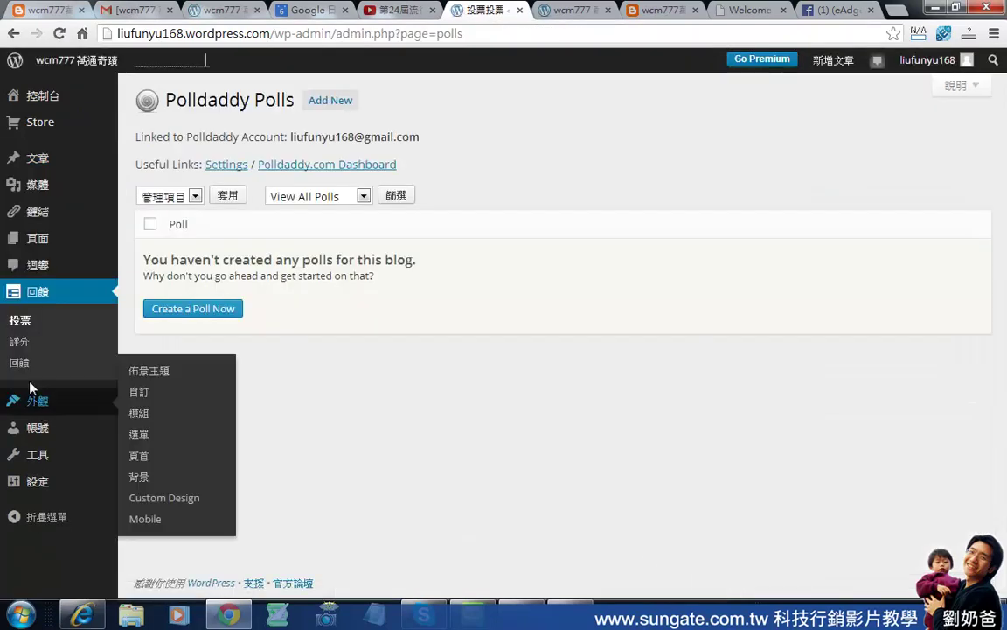
left_click(21, 364)
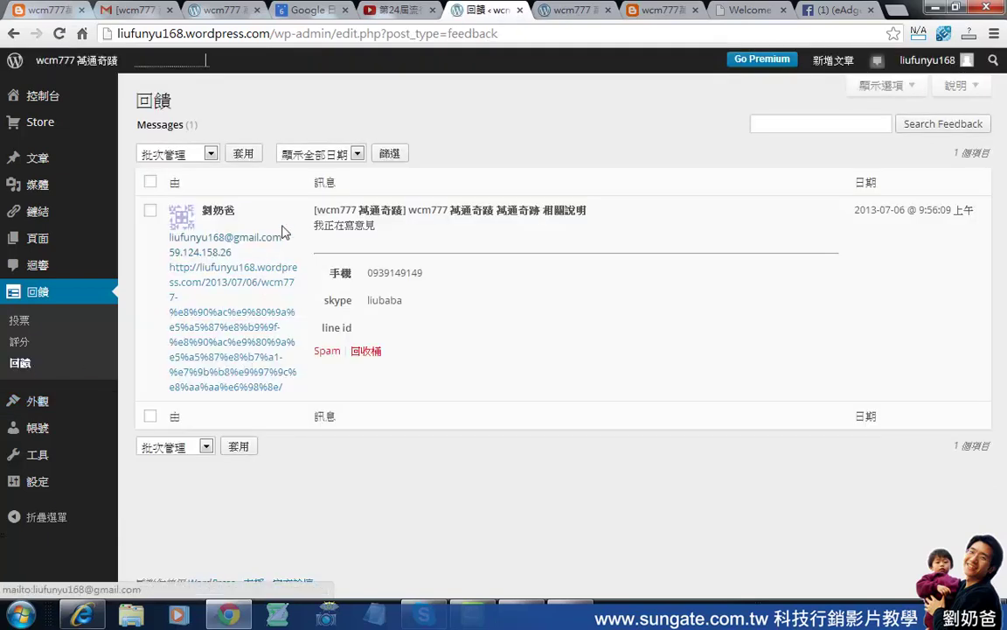
left_click(201, 223)
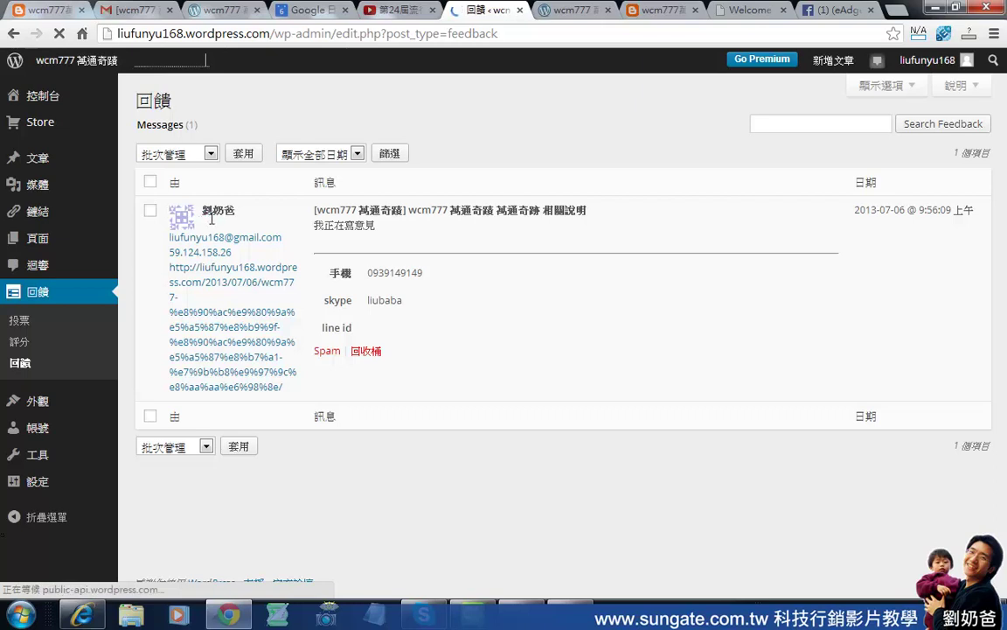
left_click_drag(203, 210, 429, 338)
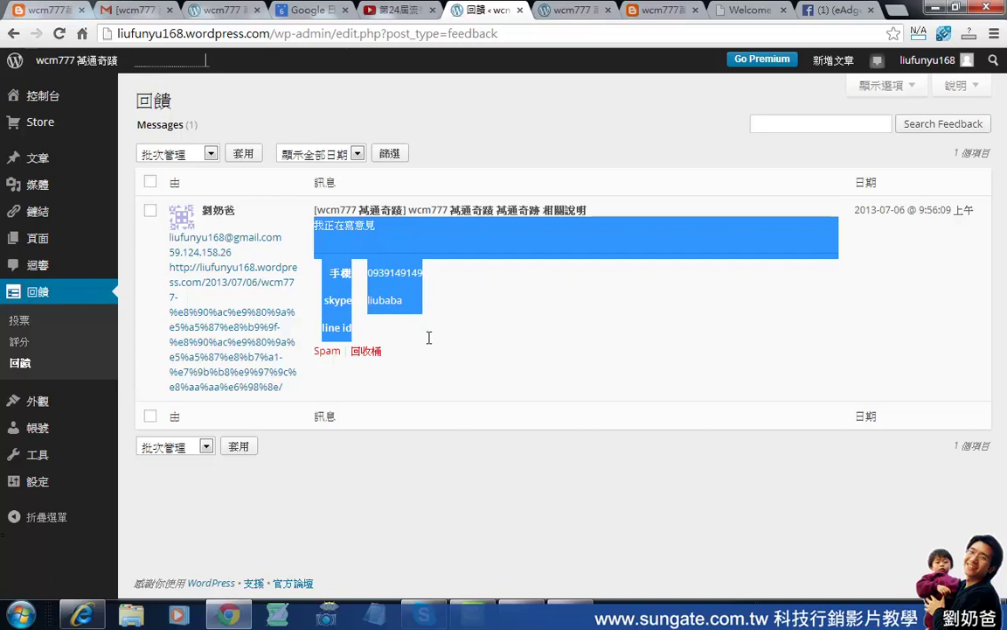
left_click(484, 508)
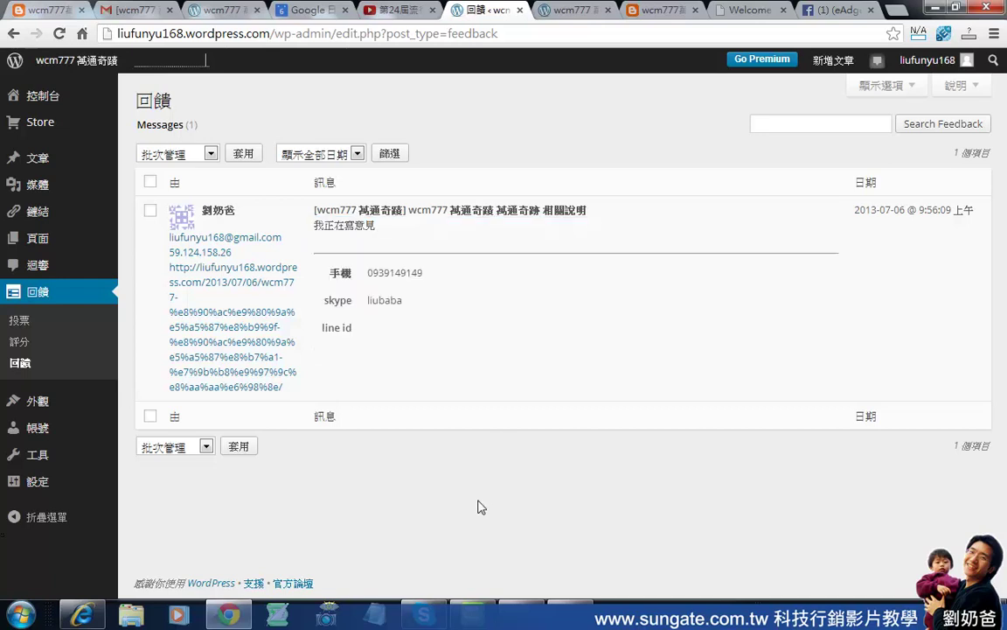